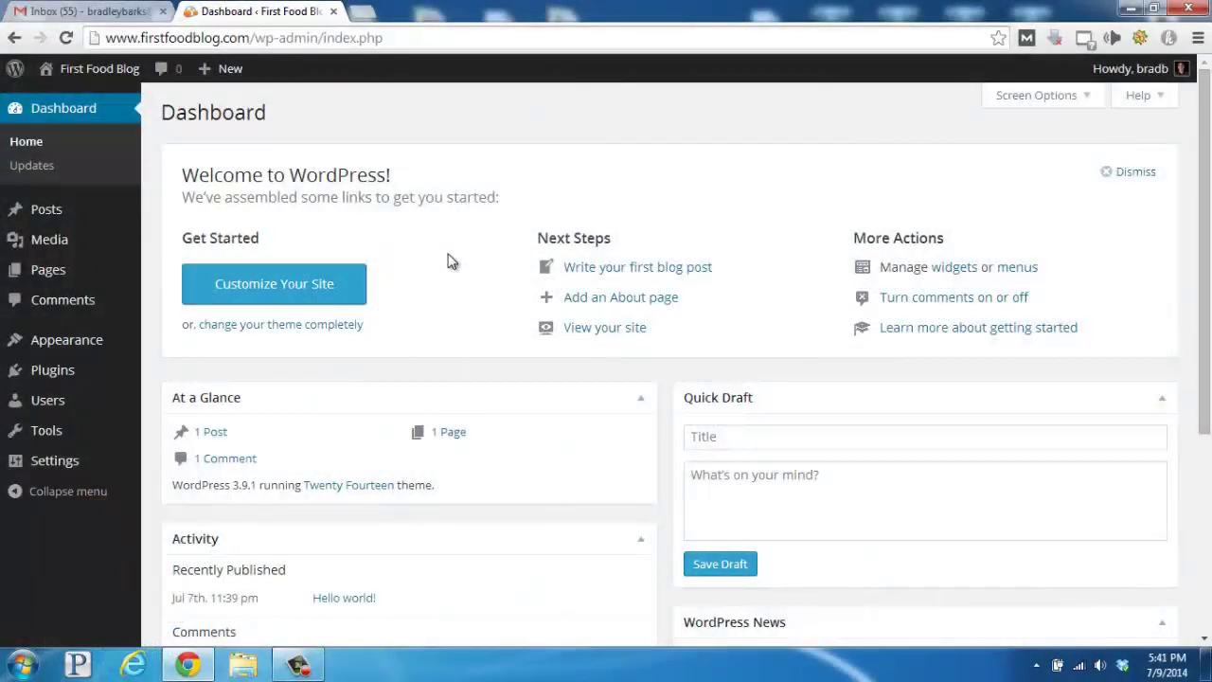
Open the Posts list, which shows only the 'Hello world!' post
mouse_move(56, 215)
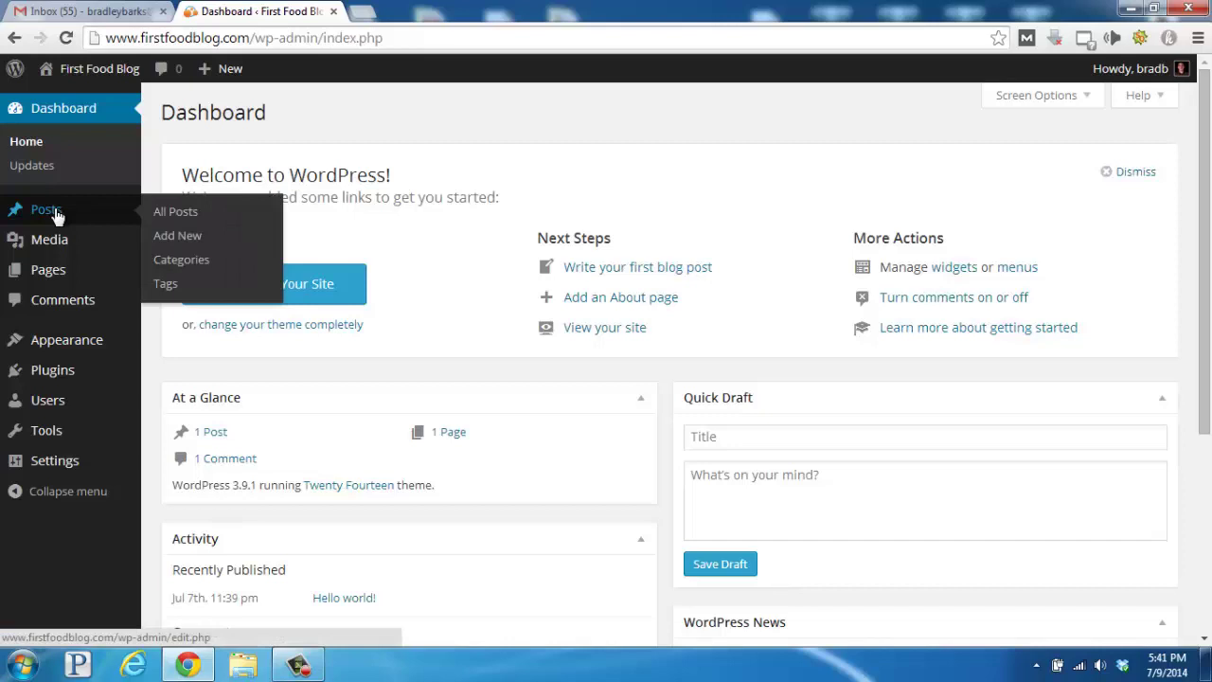
left_click(55, 210)
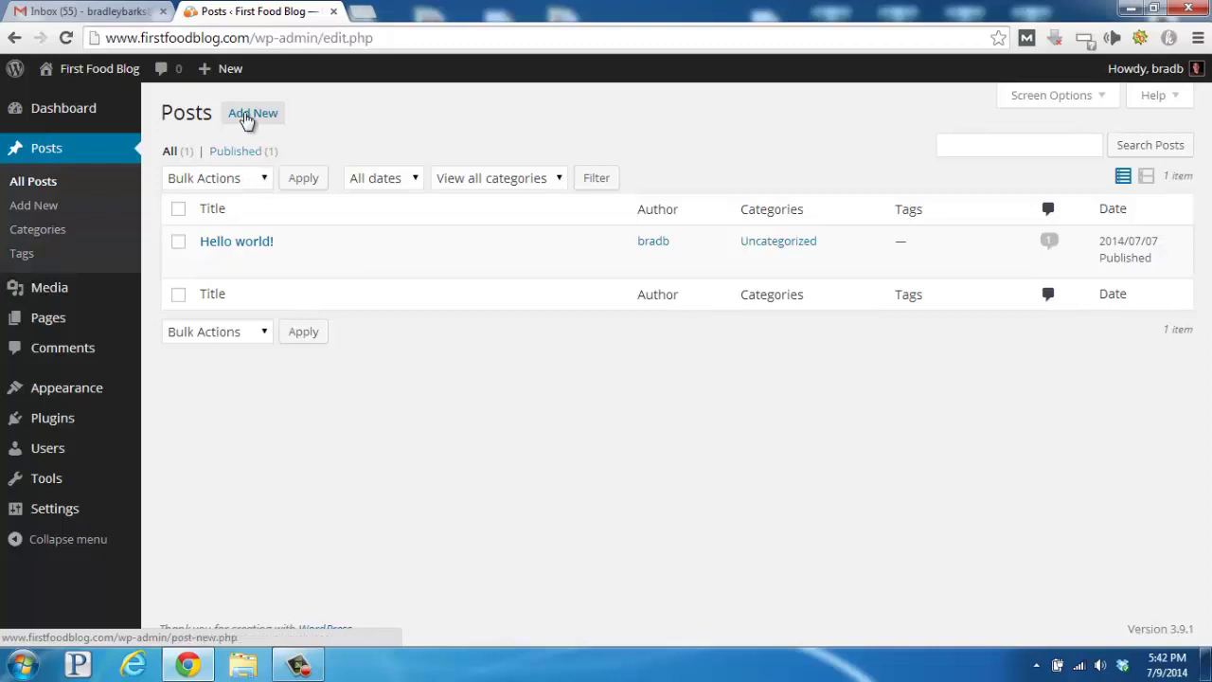
Create post 'delicious raw sushi' with a family-recipe intro and a 'check back then' closing paragraph
left_click(247, 118)
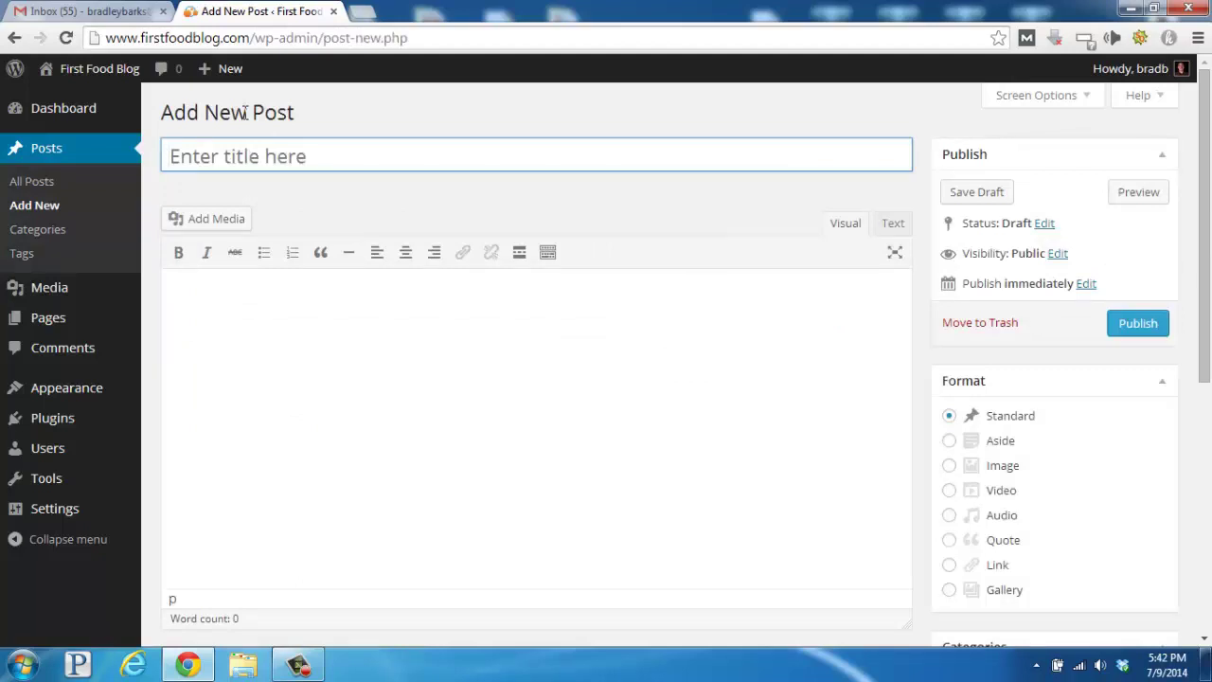
type("delicious r")
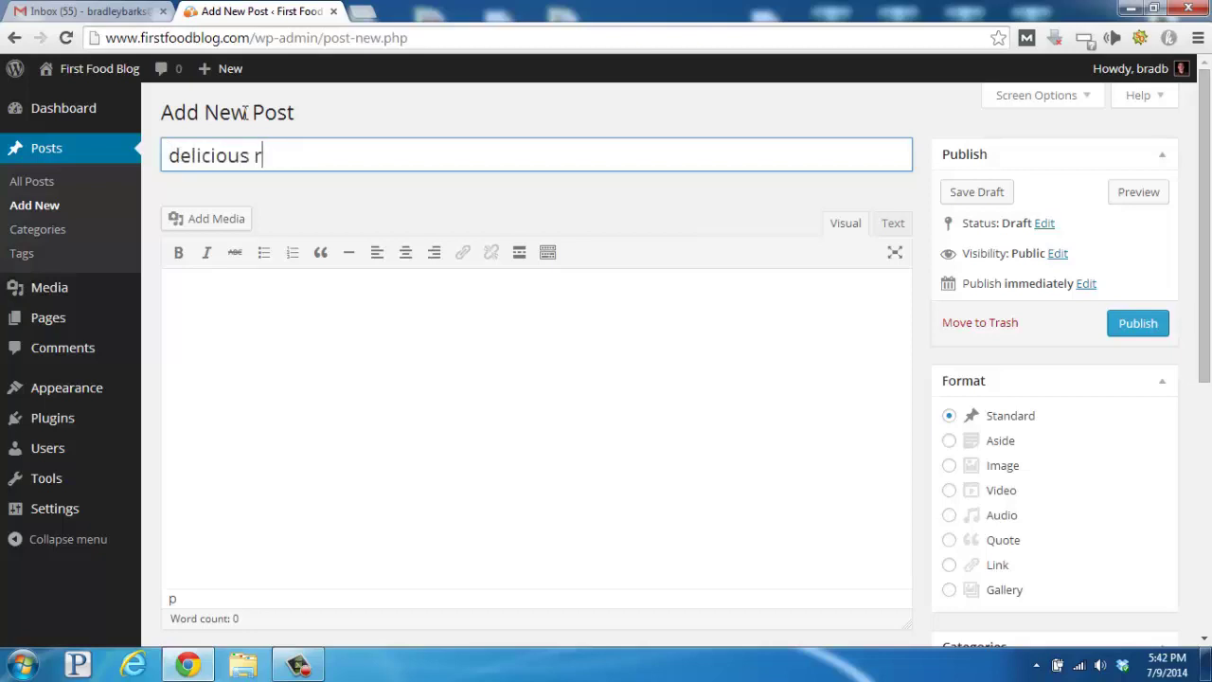
type("aw sushi")
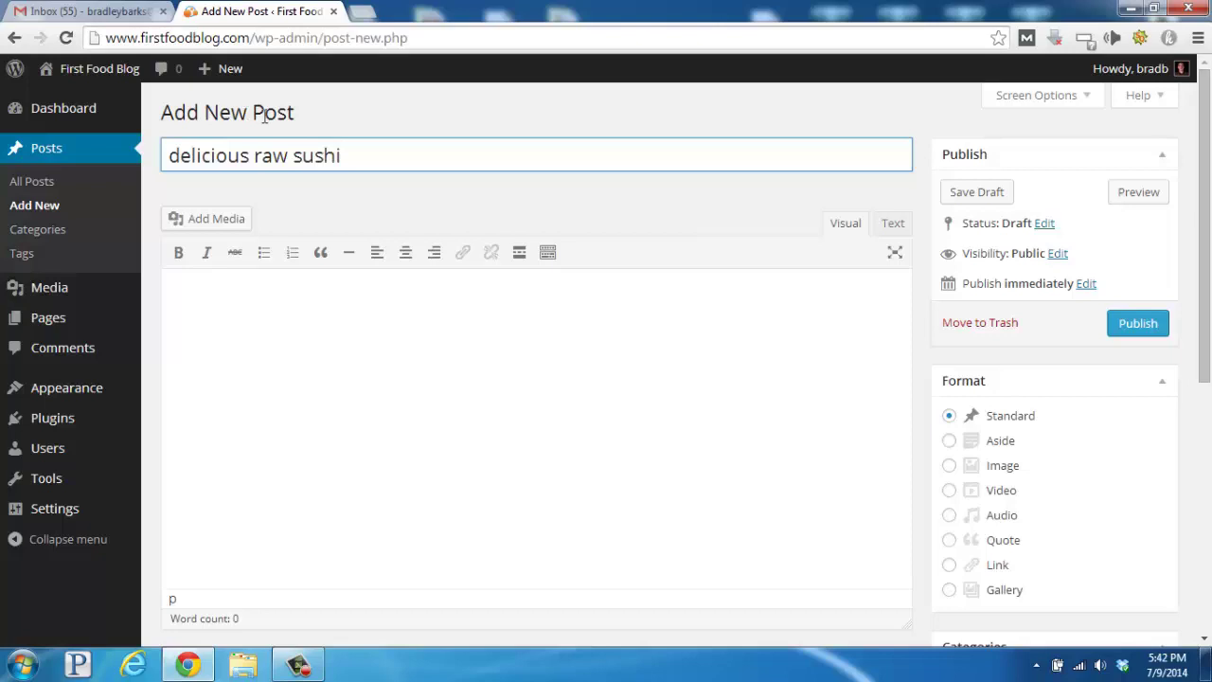
left_click(374, 347)
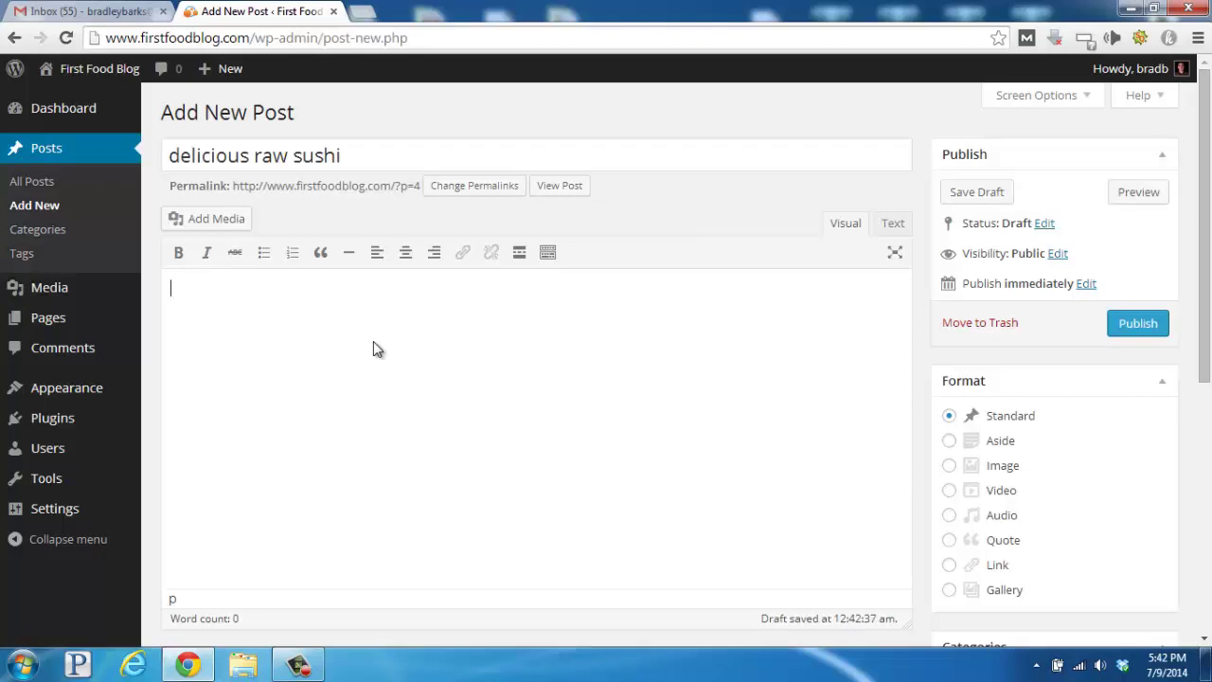
type("hello, this is a cherished family")
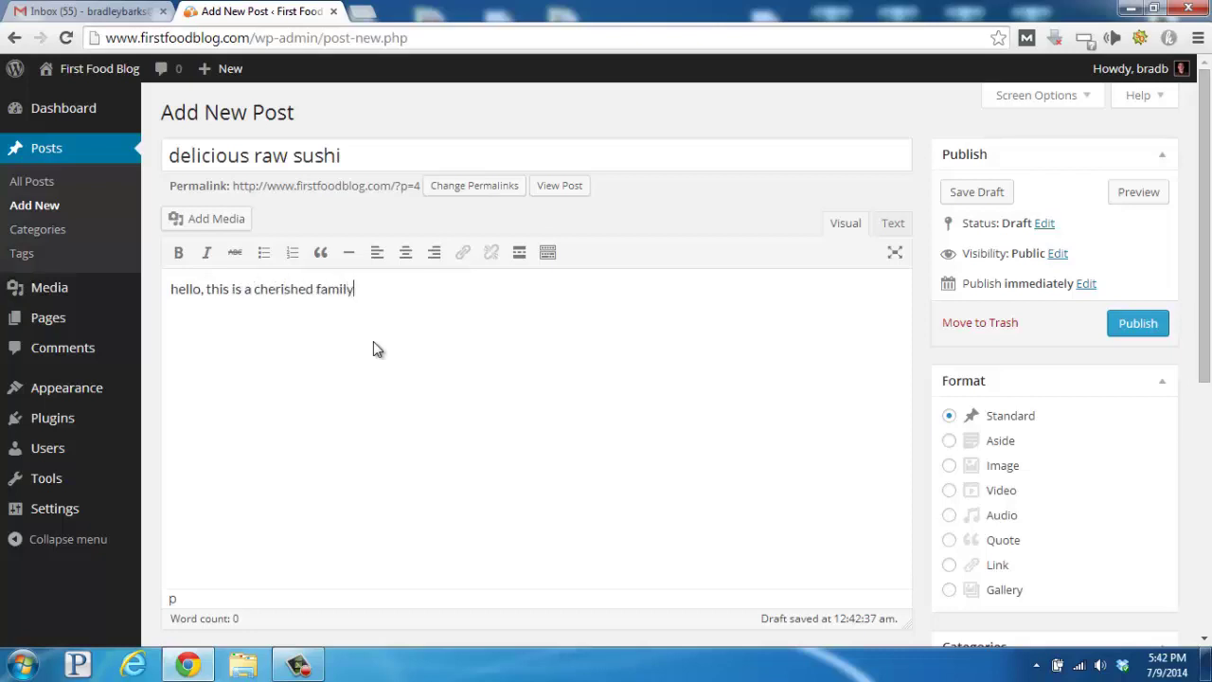
type(" recipe for sushi")
key("Return")
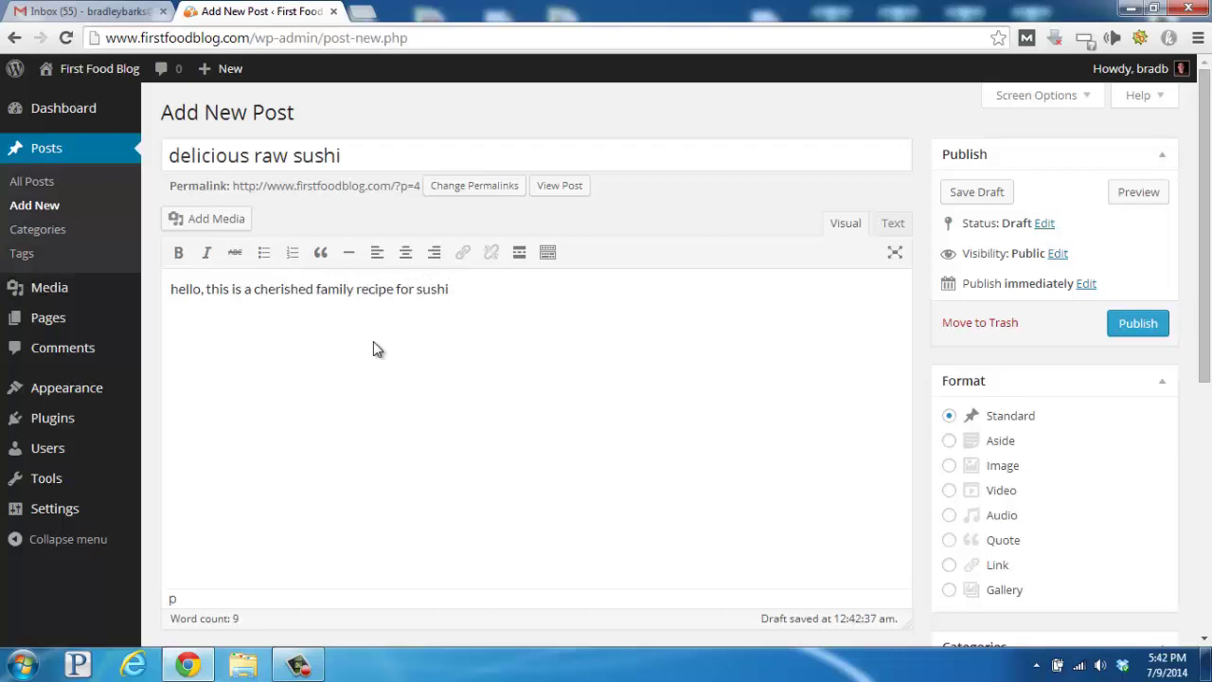
type("I'll be back to update th")
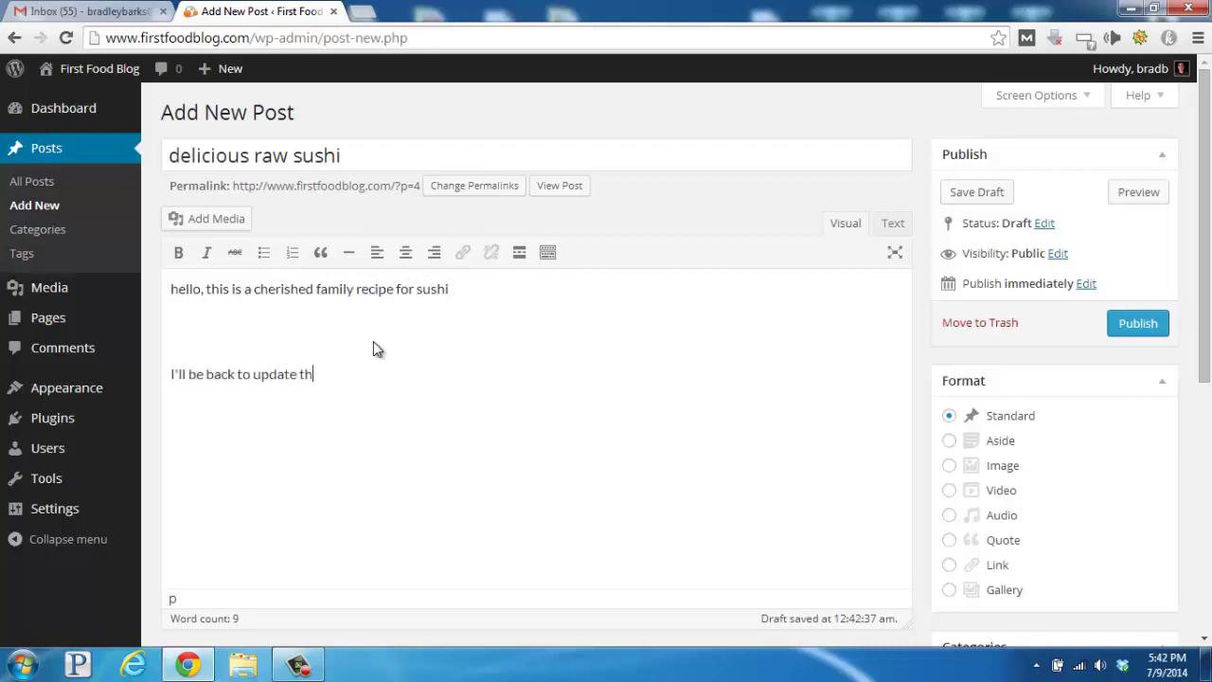
type("e specifics soon - check back then")
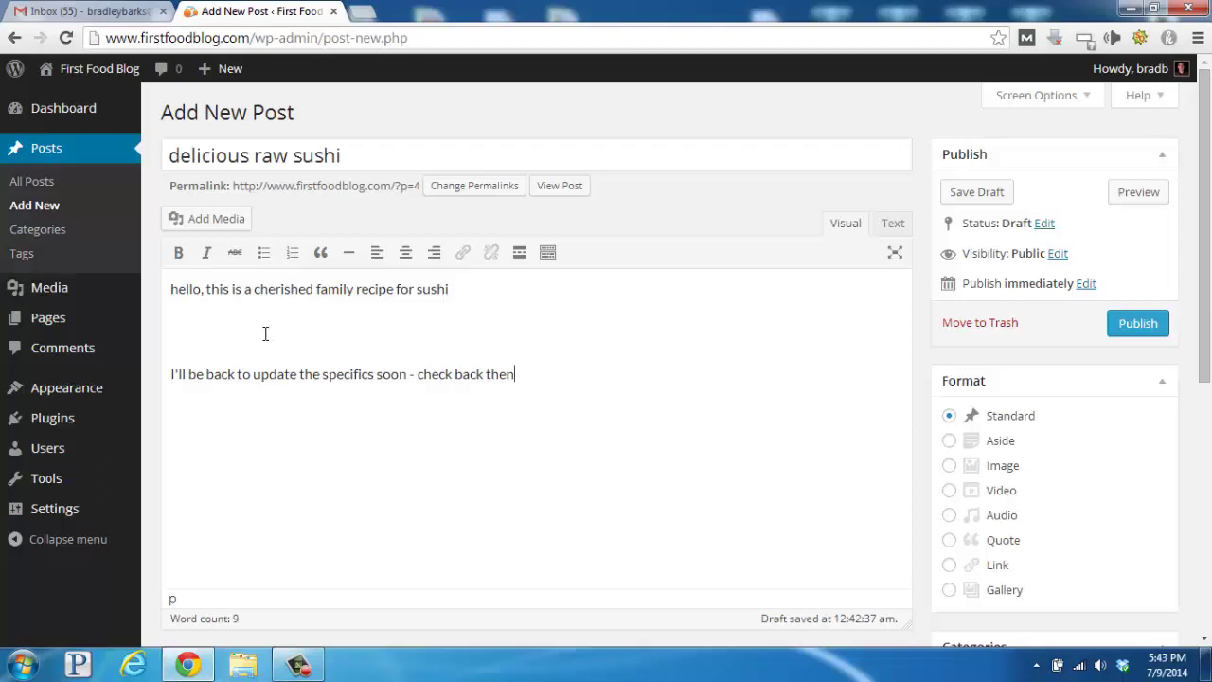
left_click(201, 328)
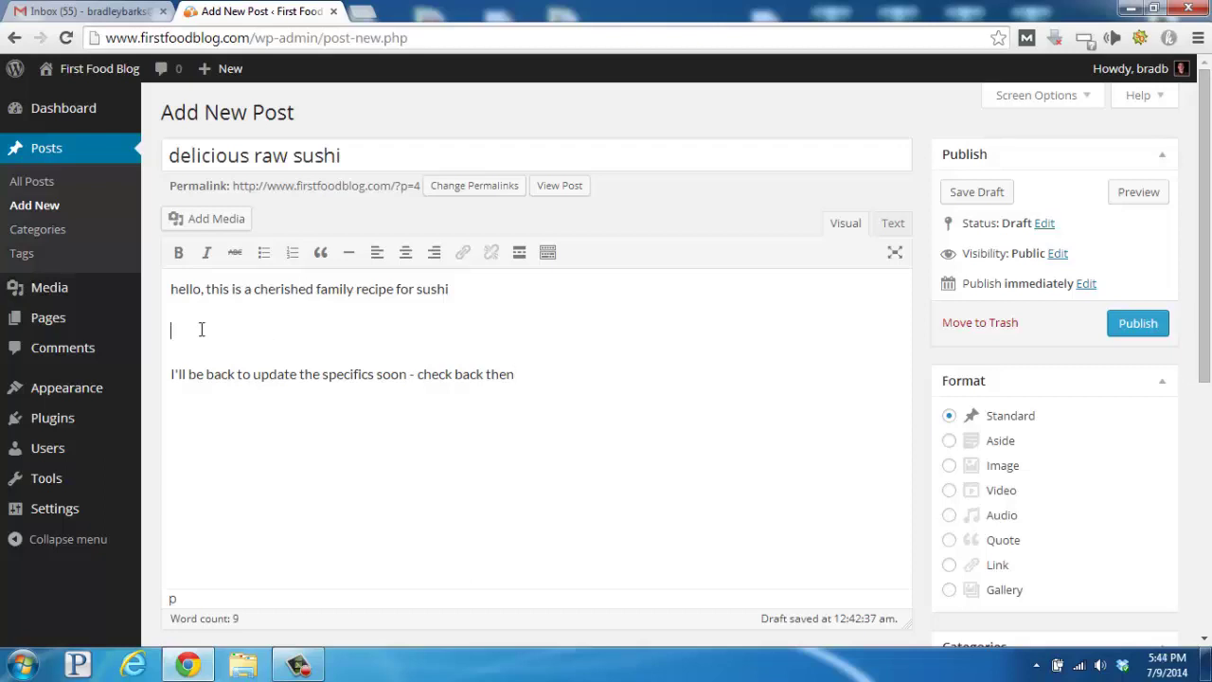
Upload sushi.jpg and insert it at medium size, linked to nothing, between the paragraphs
left_click(216, 220)
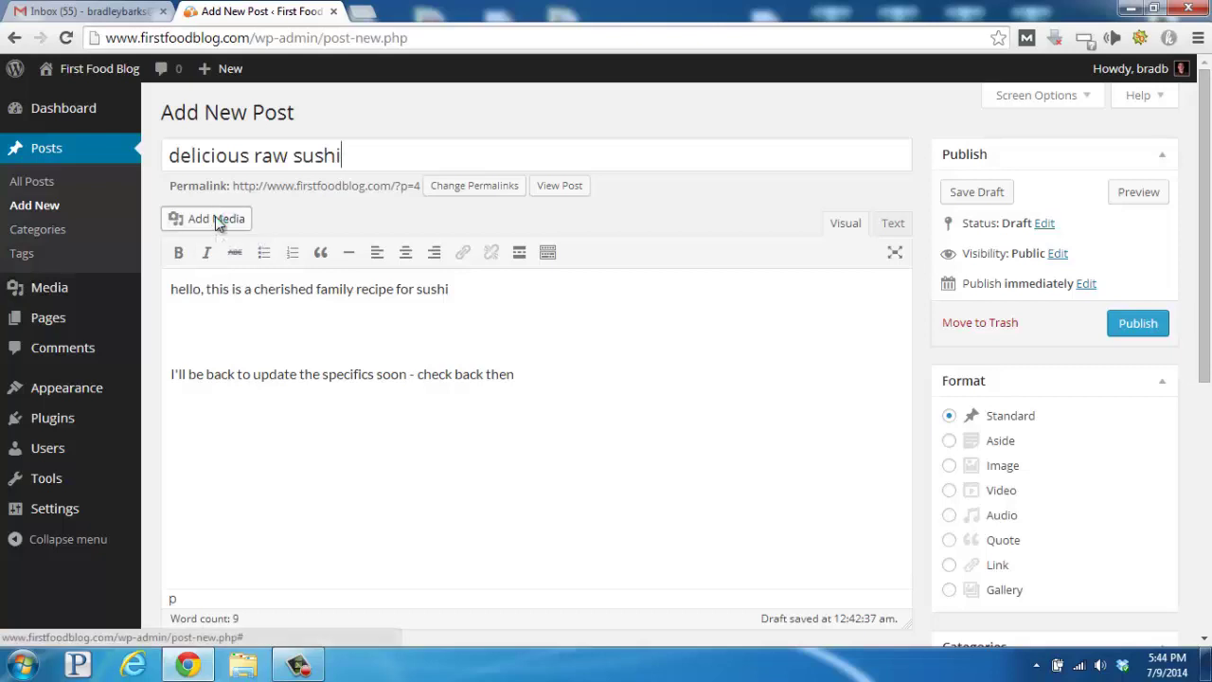
left_click(216, 221)
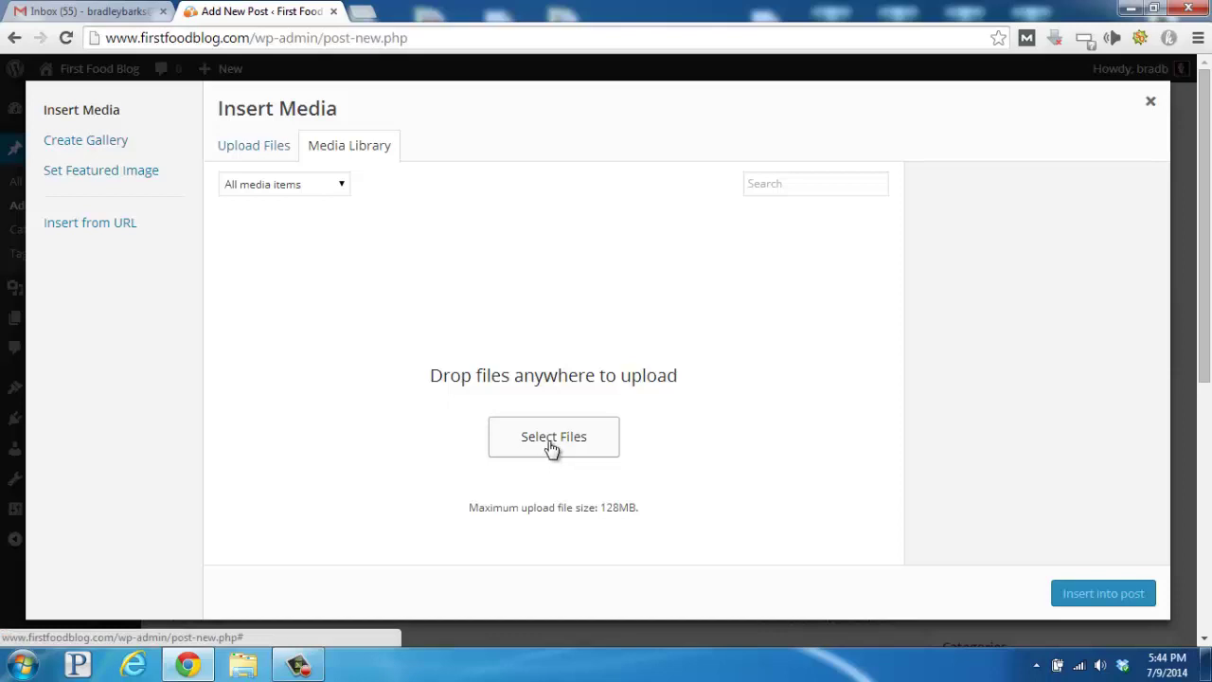
left_click(552, 447)
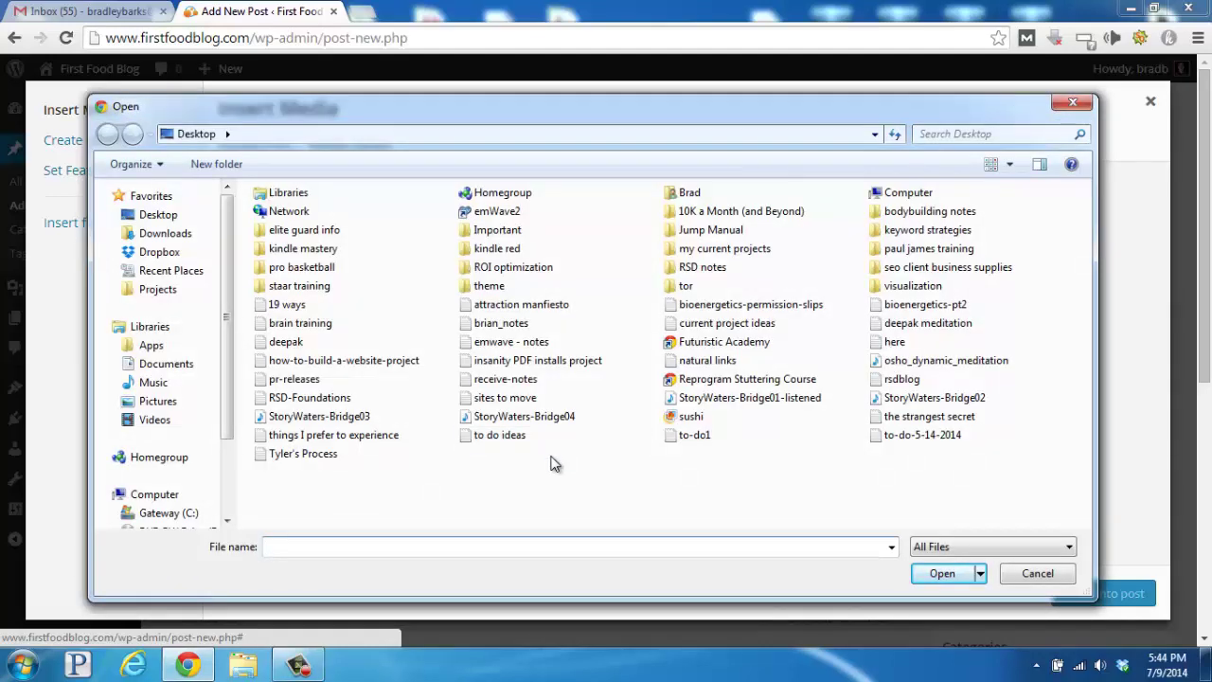
double_click(692, 418)
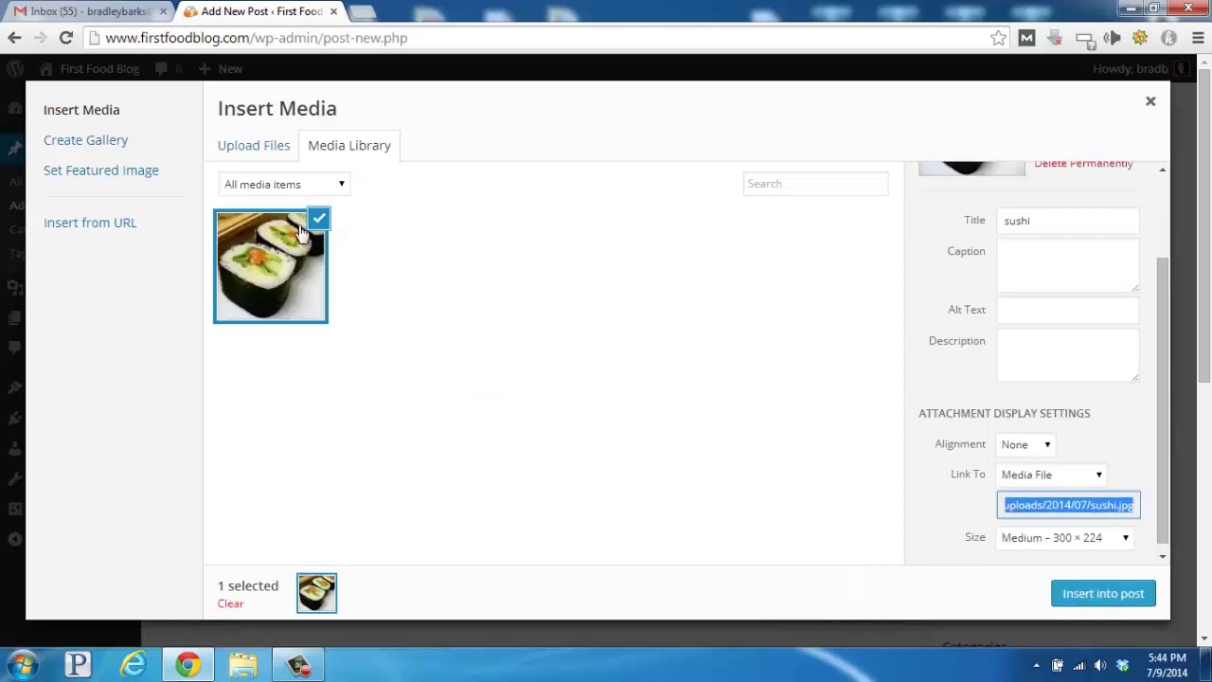
left_click(1055, 478)
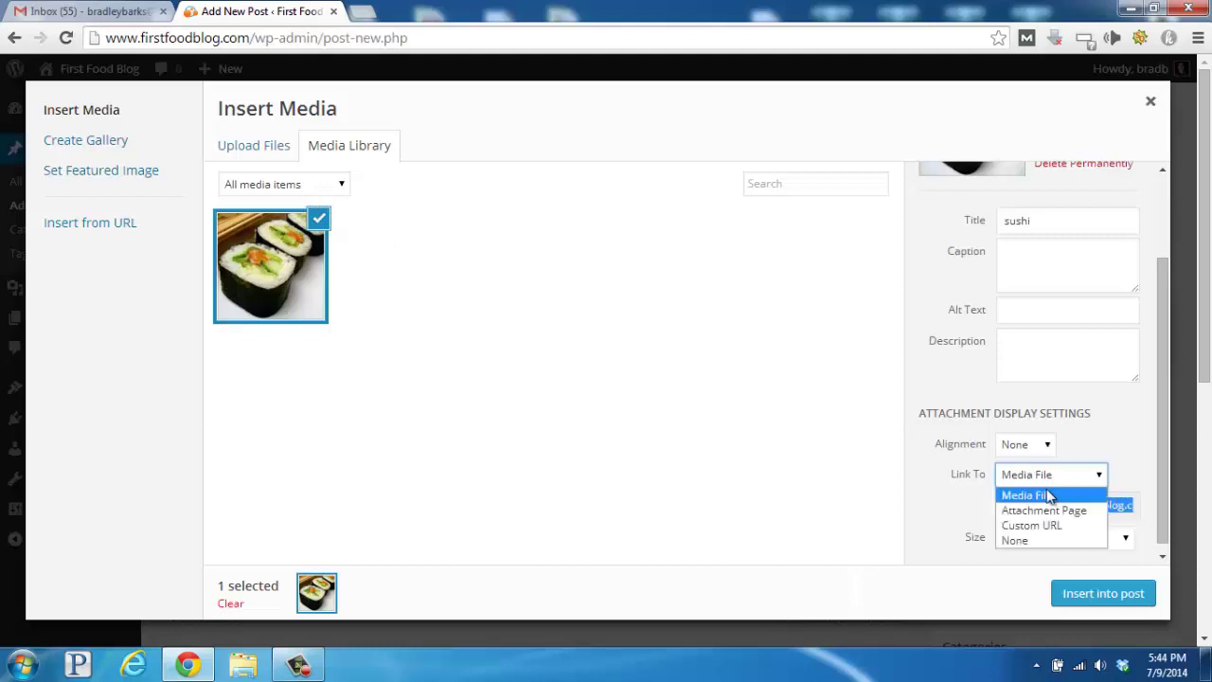
left_click(1040, 542)
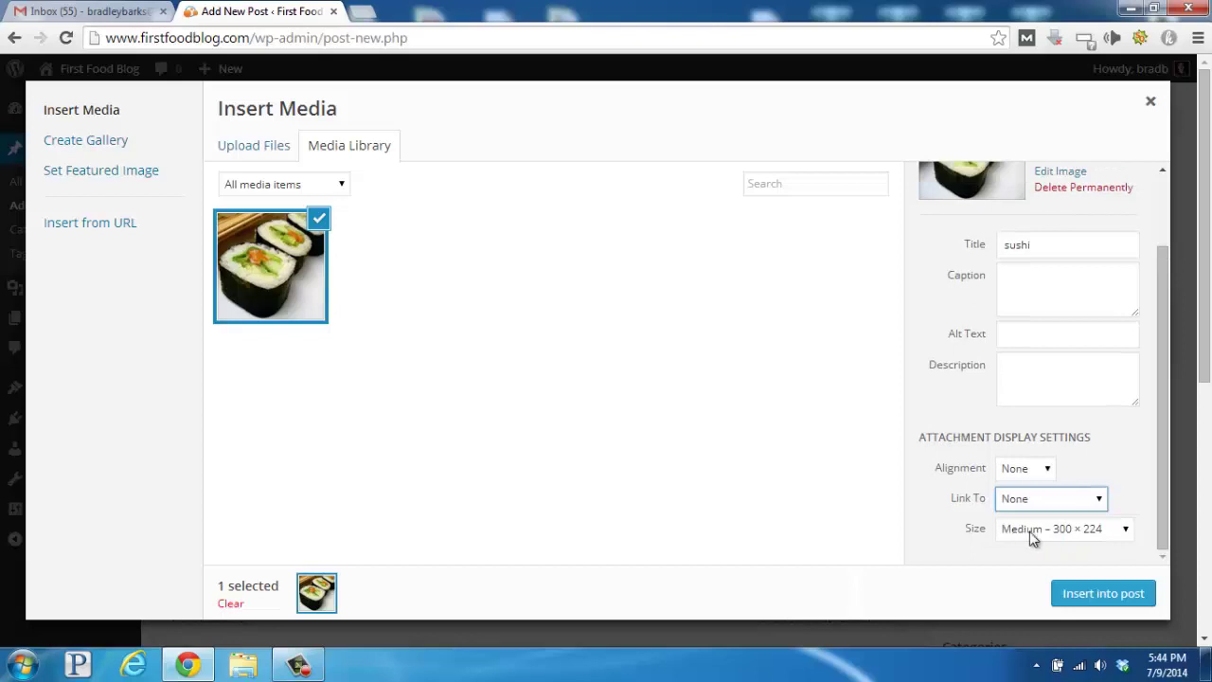
left_click(1096, 596)
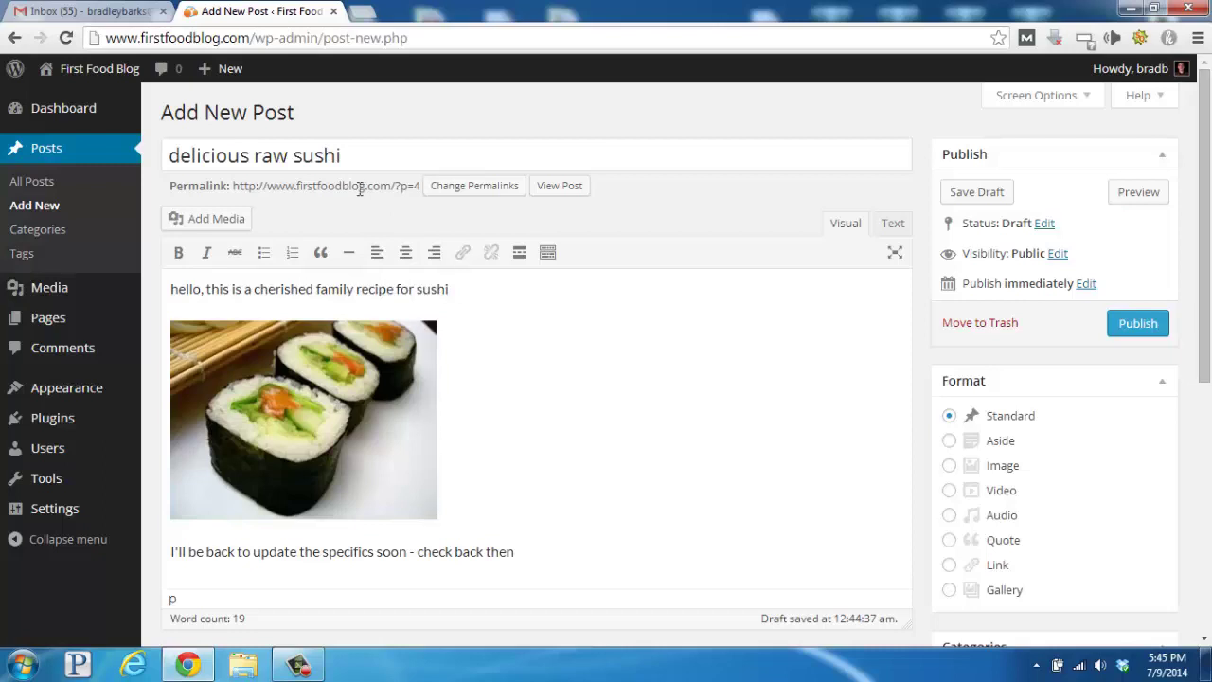
Open Permalink Settings in a new tab from the post's Change Permalinks button
left_click_drag(296, 188, 424, 216)
left_click(424, 216)
right_click(472, 195)
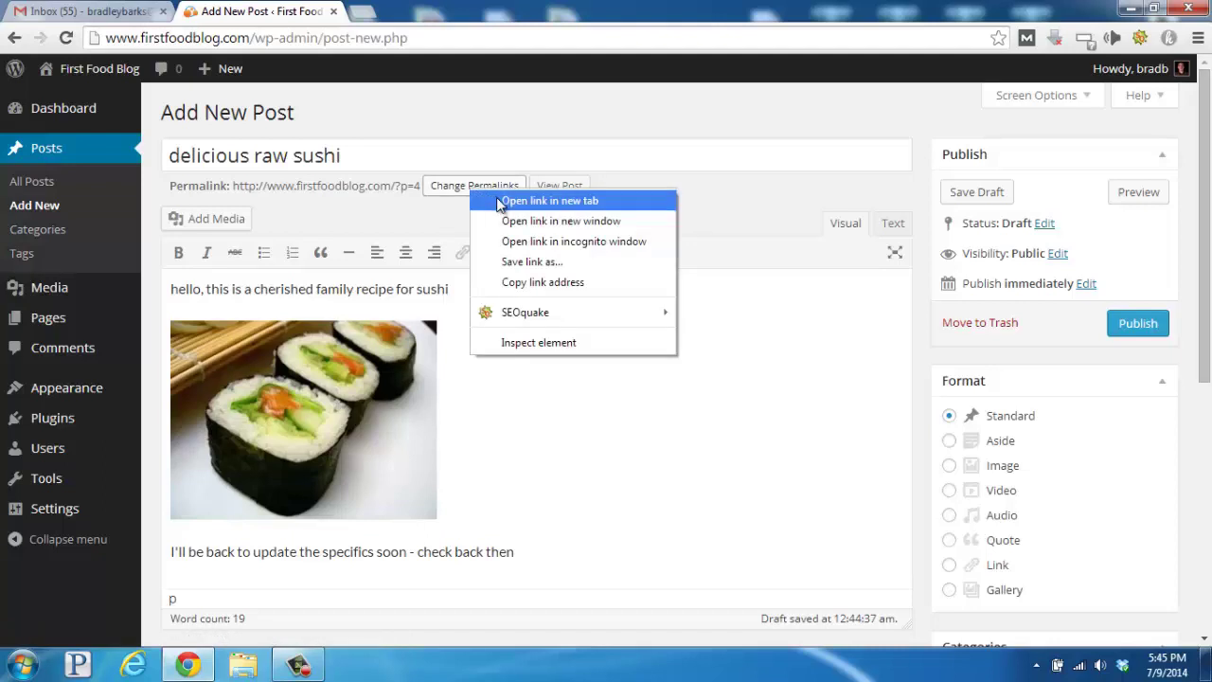
left_click(497, 197)
Choose the post-name permalink, trim it to /%postname% without trailing slash, and save
left_click(431, 14)
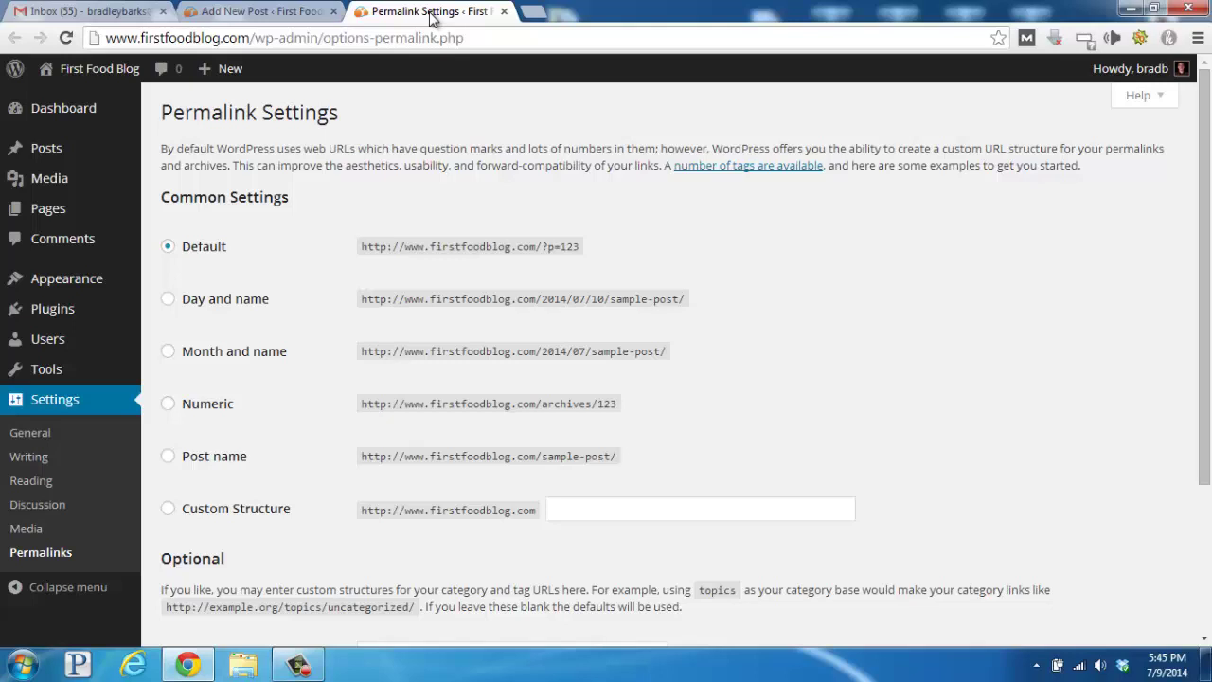
left_click(169, 458)
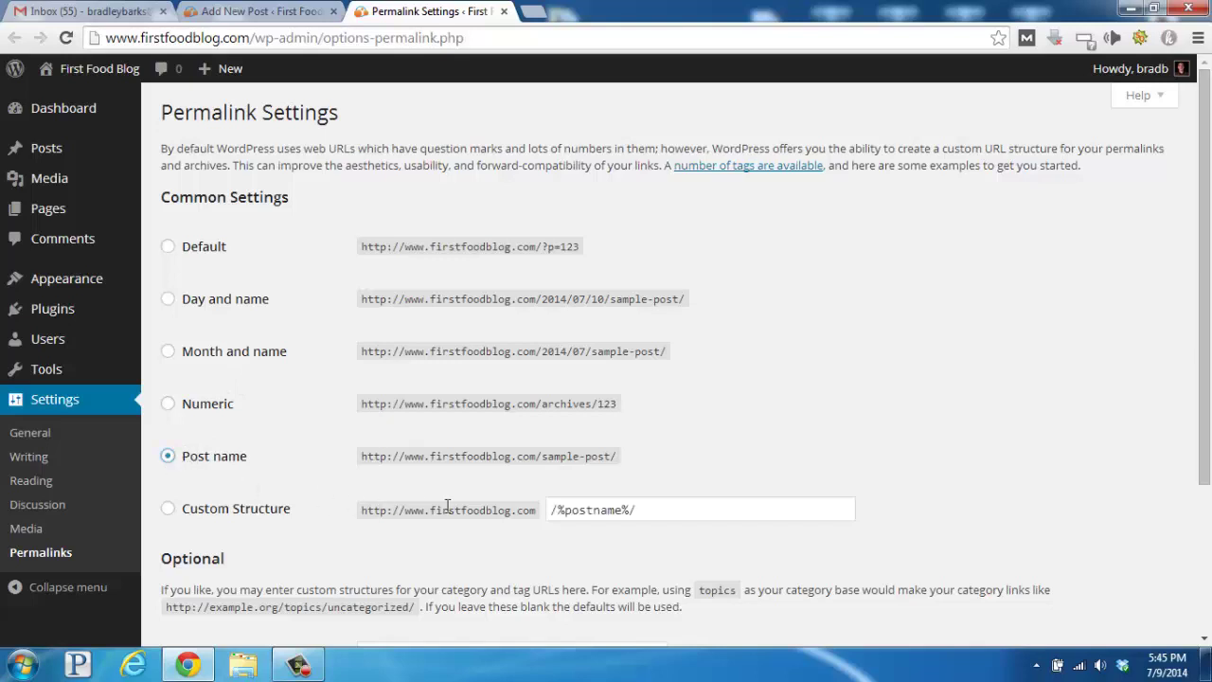
left_click(648, 511)
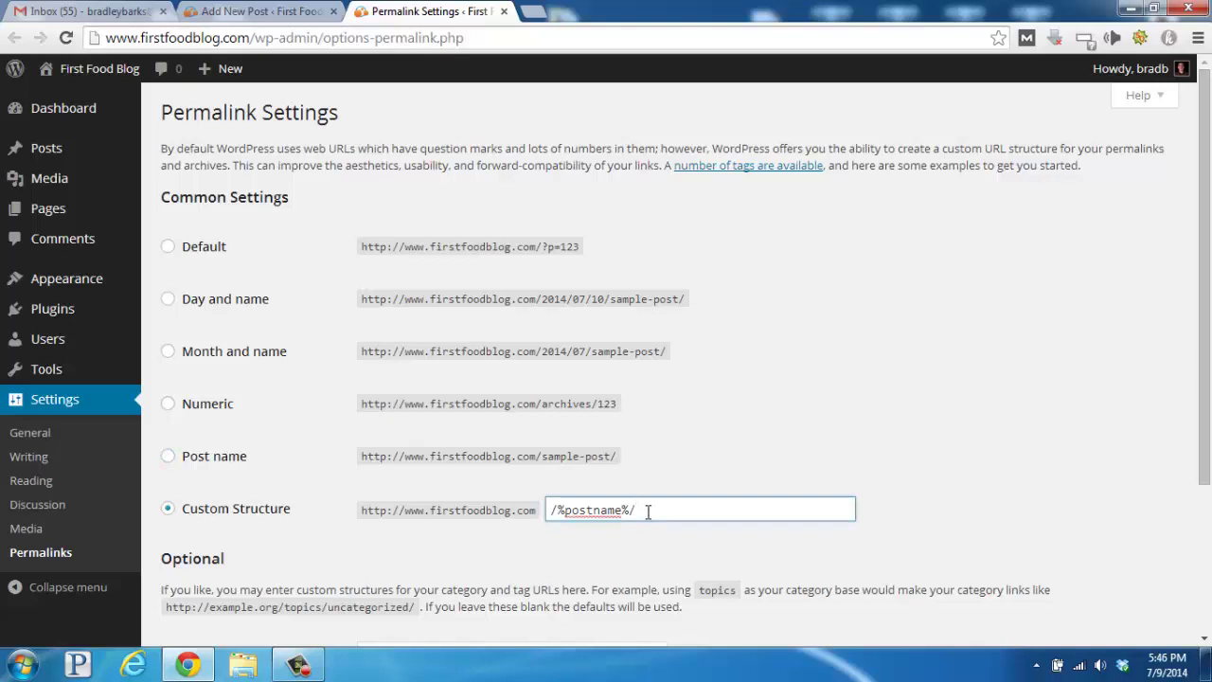
key("BackSpace")
scroll(657, 578, "down", 2)
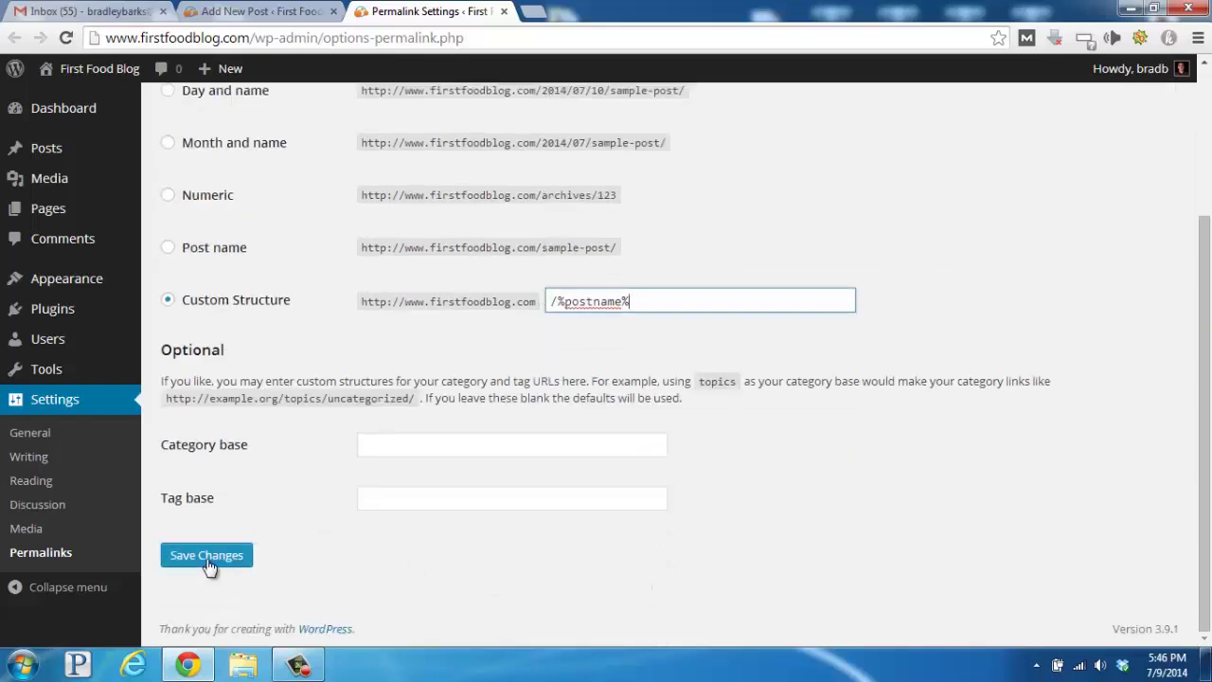
left_click(208, 559)
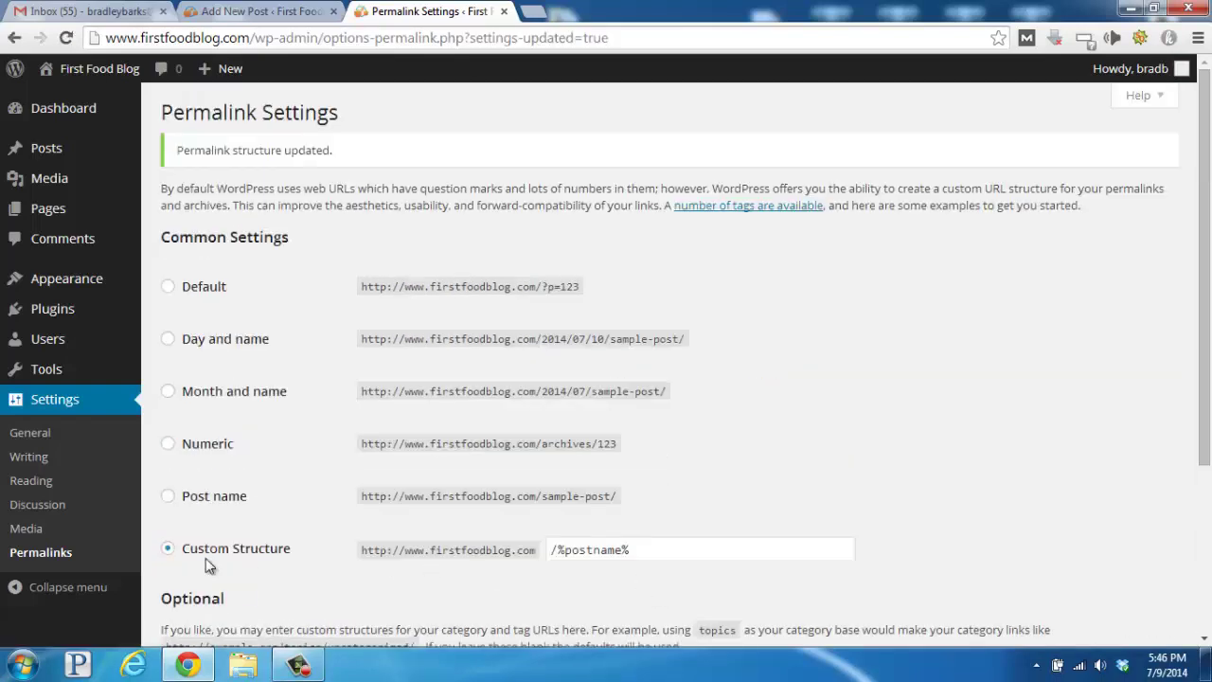
left_click(281, 13)
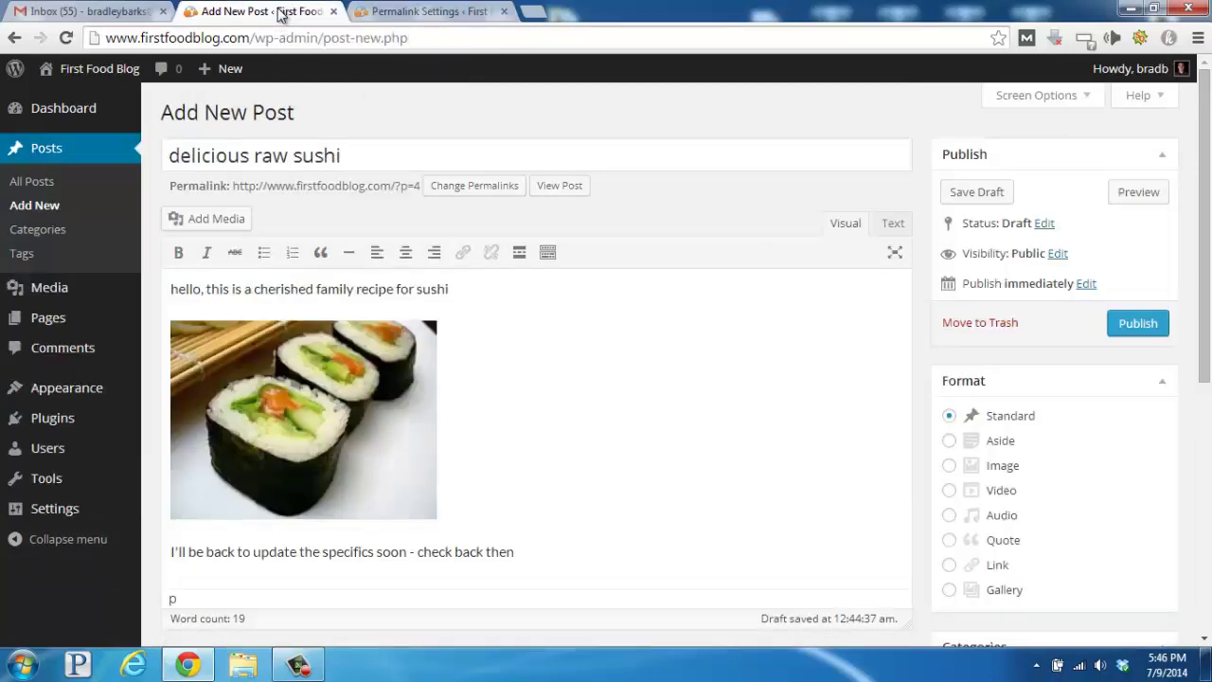
Publish the post and open its live /delicious-raw-sushi page in a new tab
left_click(1139, 325)
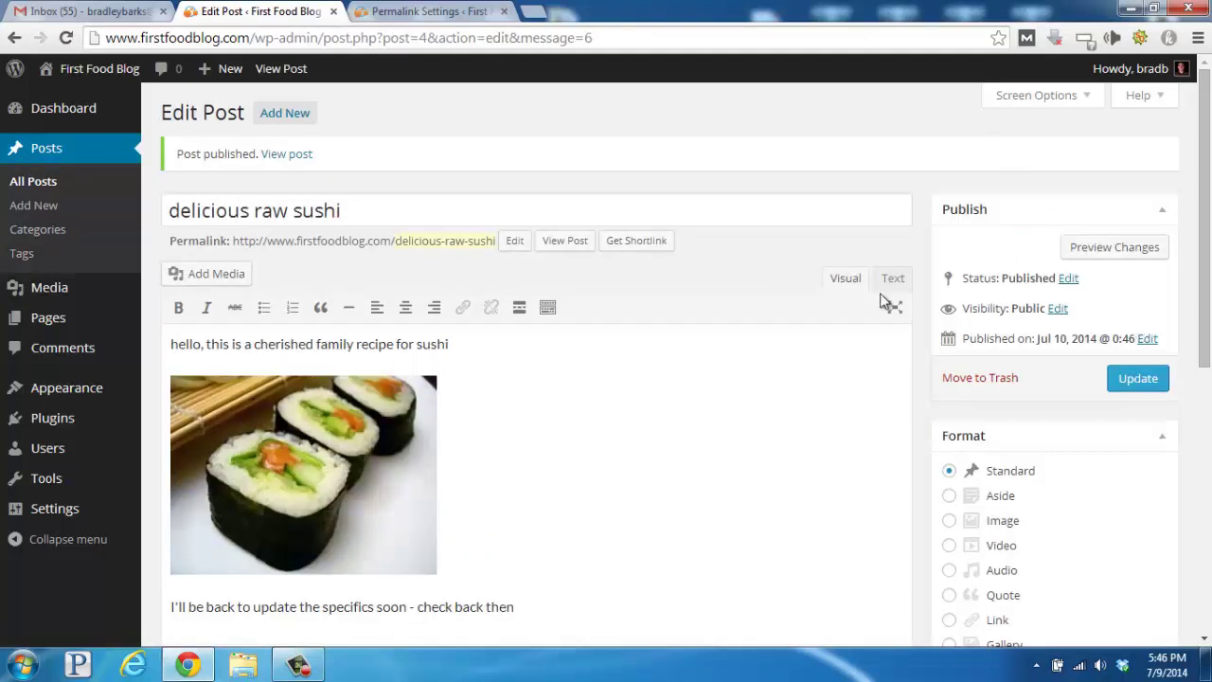
right_click(563, 246)
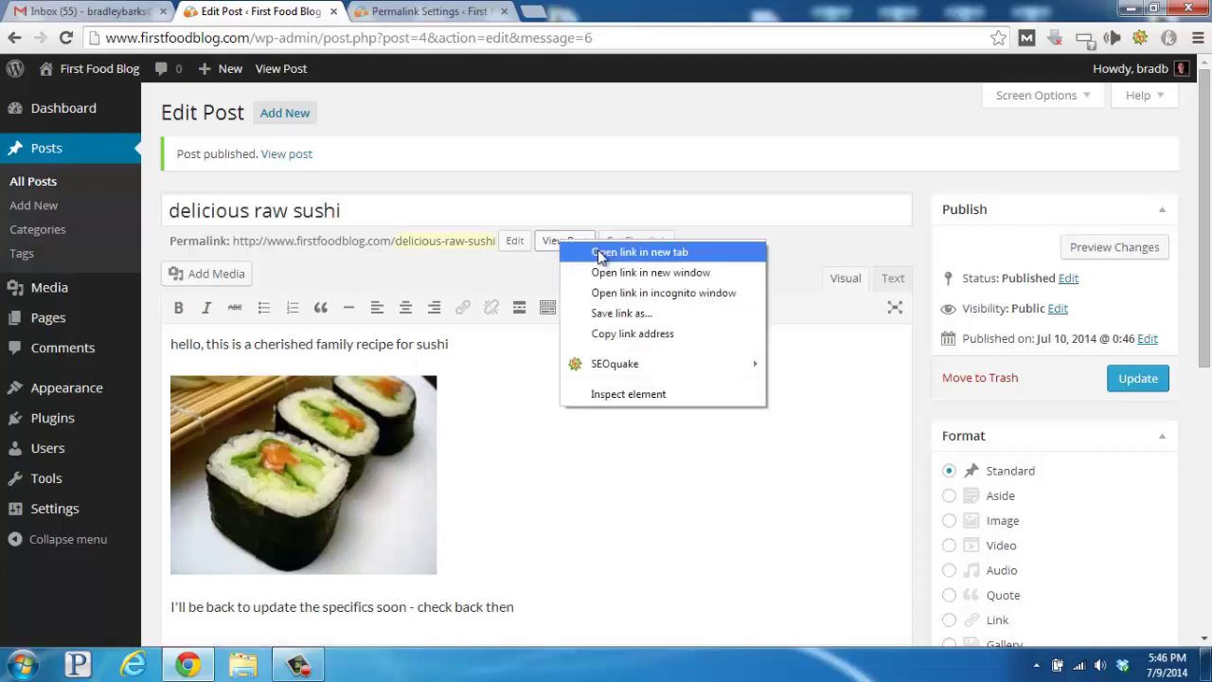
left_click(600, 250)
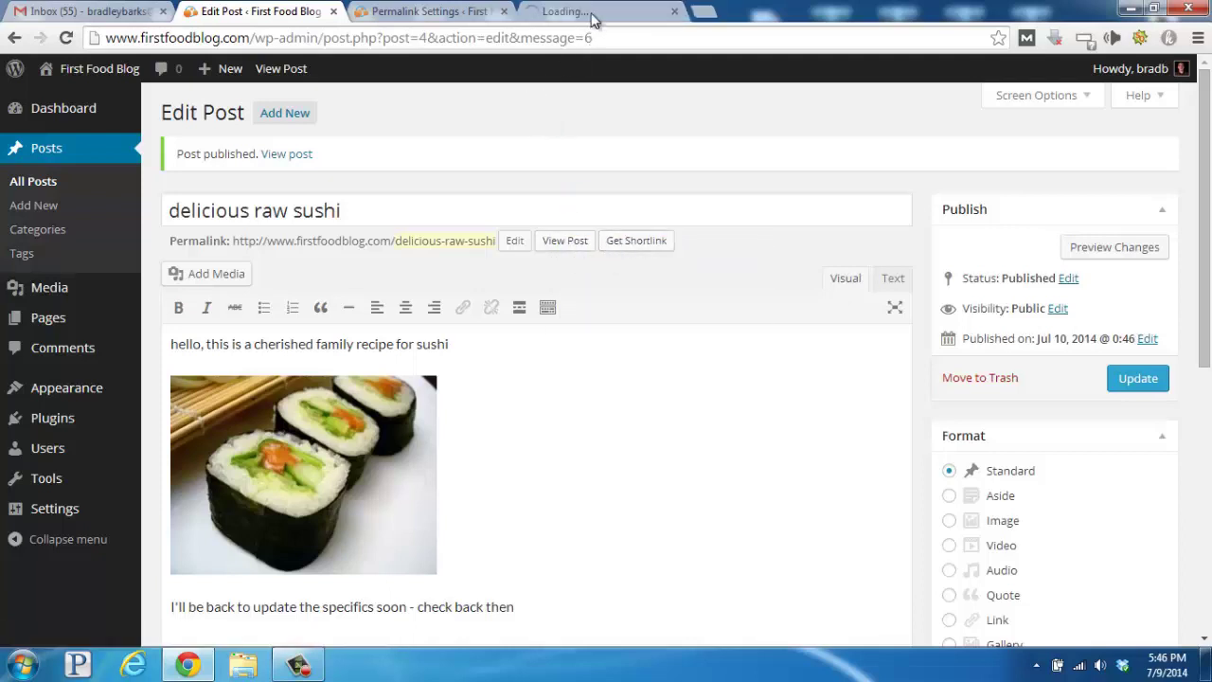
left_click(593, 13)
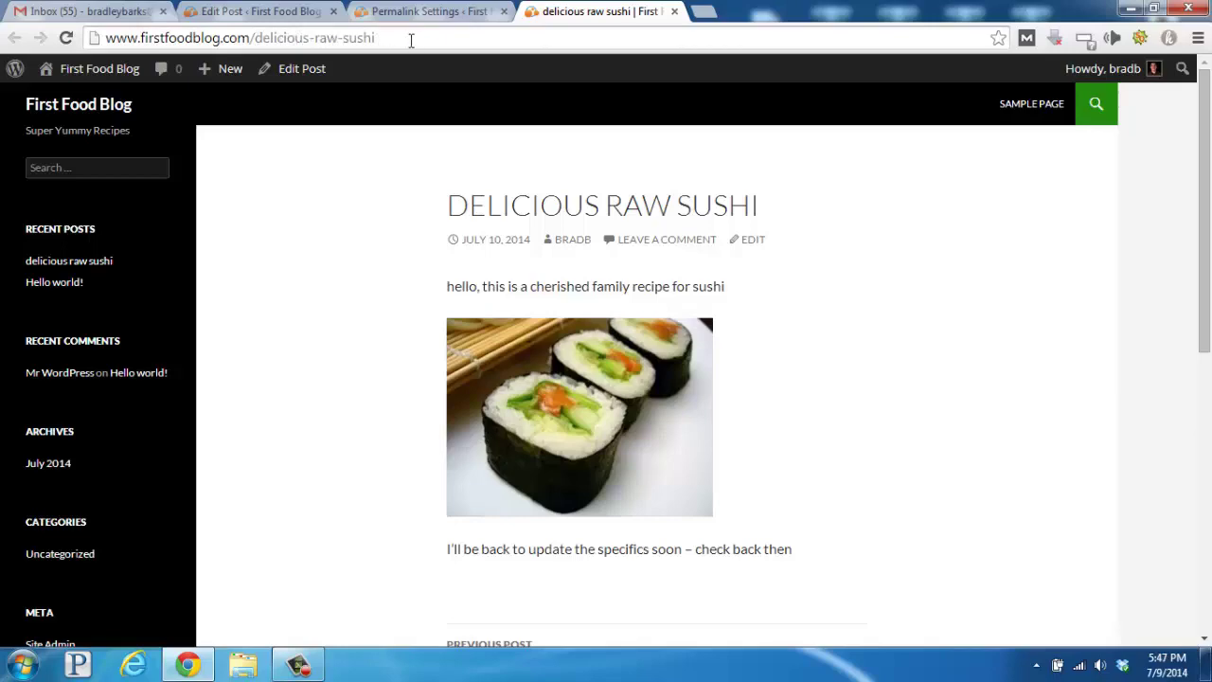
left_click(259, 12)
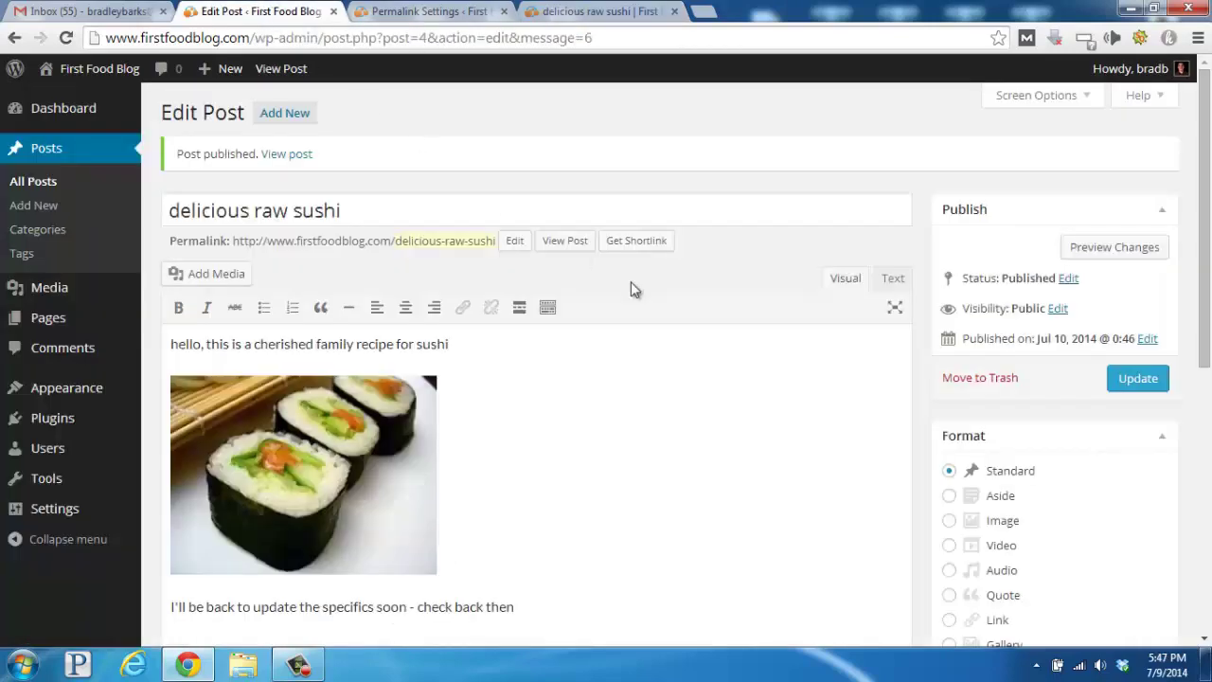
Create and tick a new 'recipes' category for the post, unticking Uncategorized
scroll(783, 293, "down", 2)
scroll(783, 292, "down", 1)
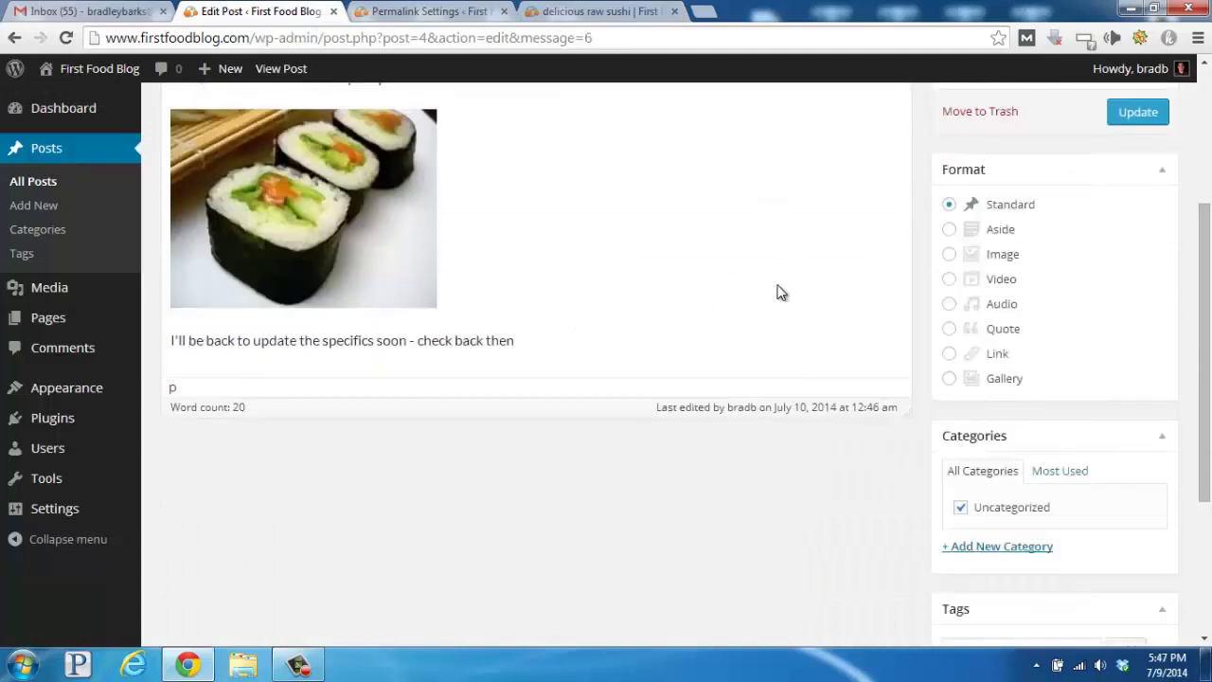
scroll(777, 290, "down", 1)
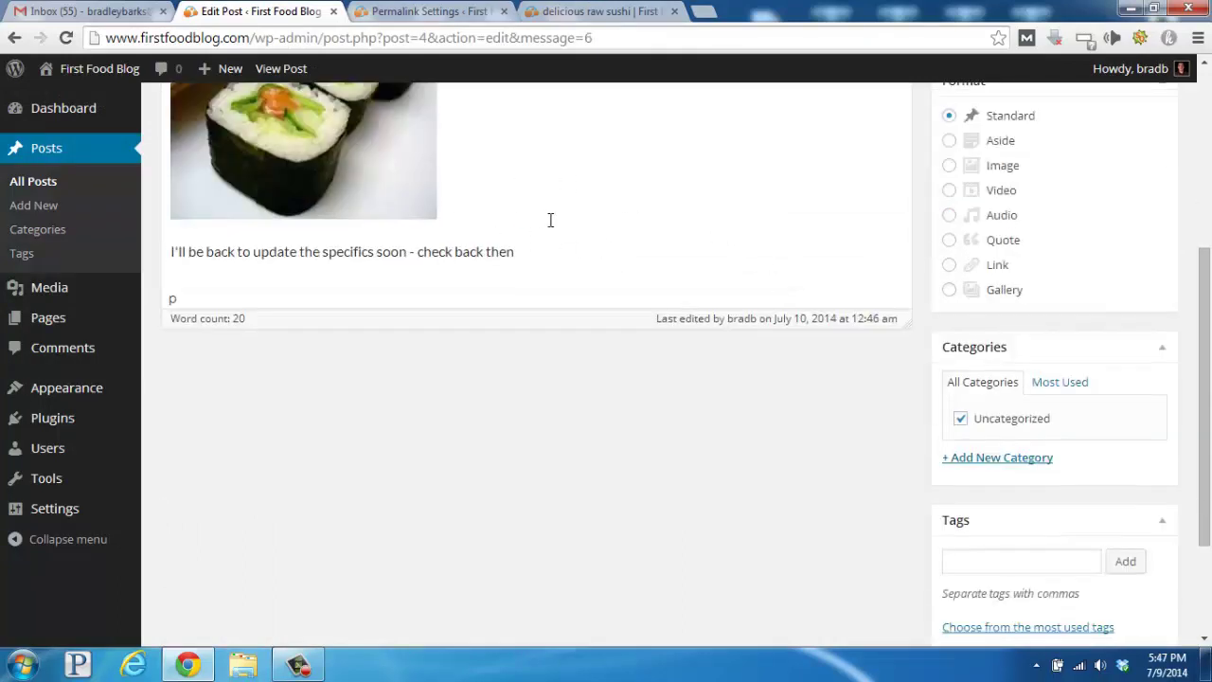
scroll(822, 380, "down", 2)
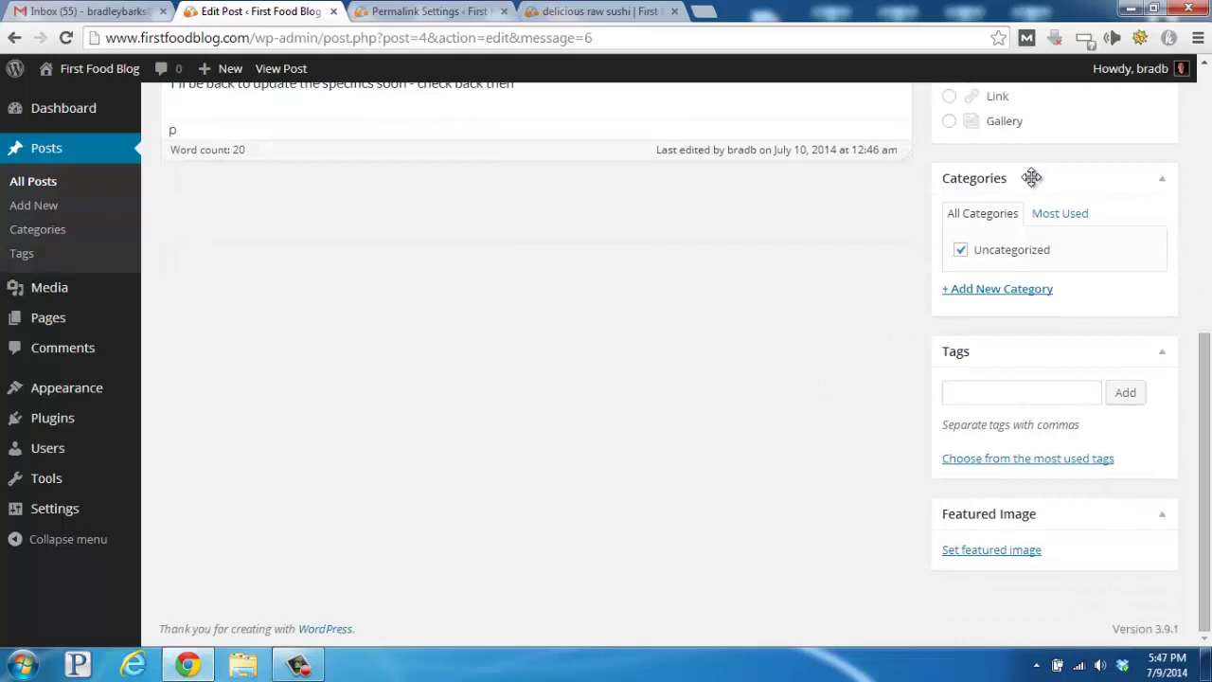
left_click(1006, 290)
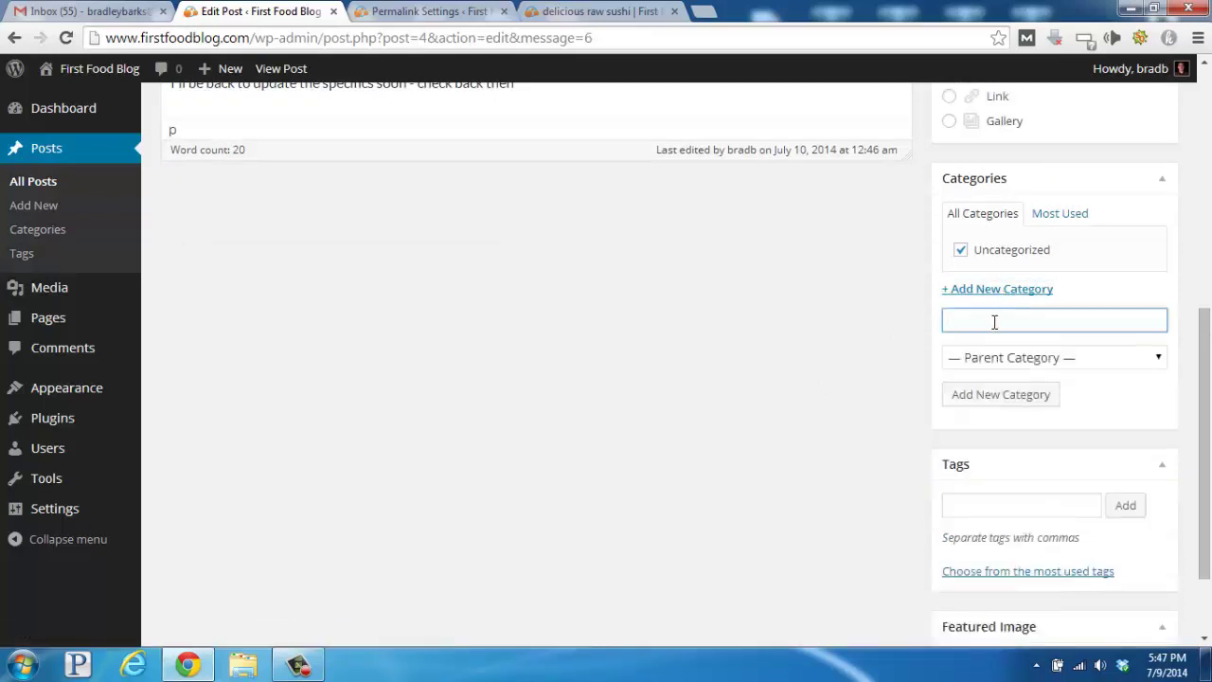
type("recipes")
left_click(1005, 403)
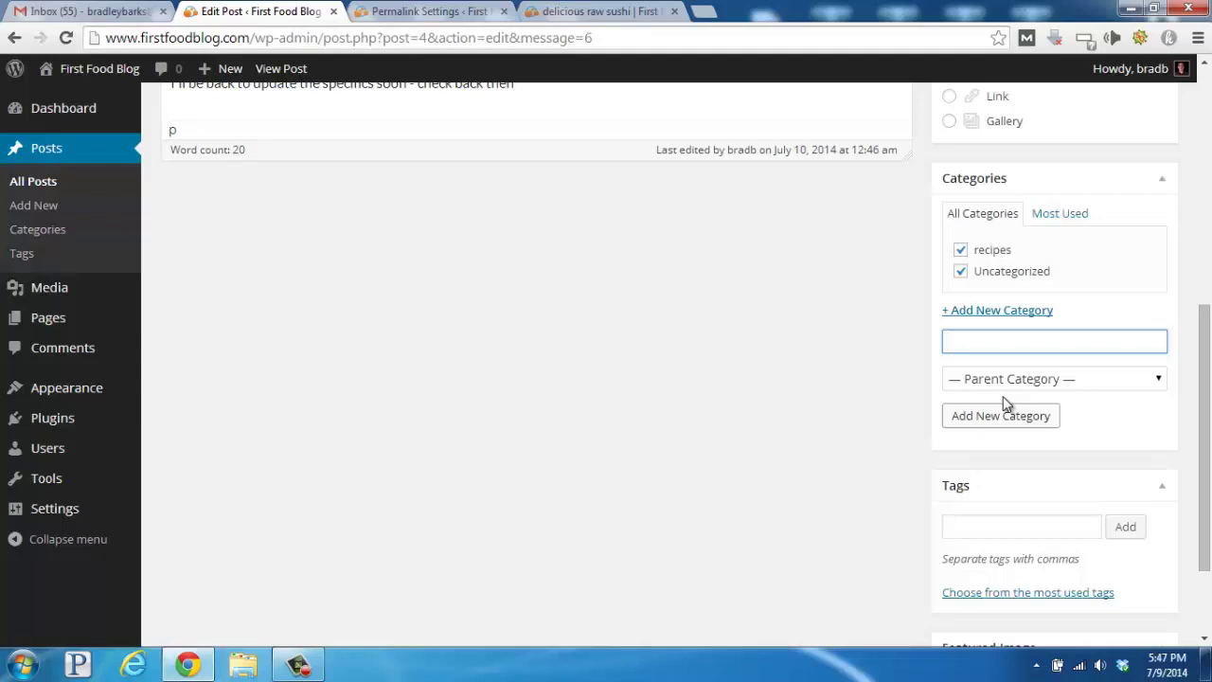
left_click(961, 274)
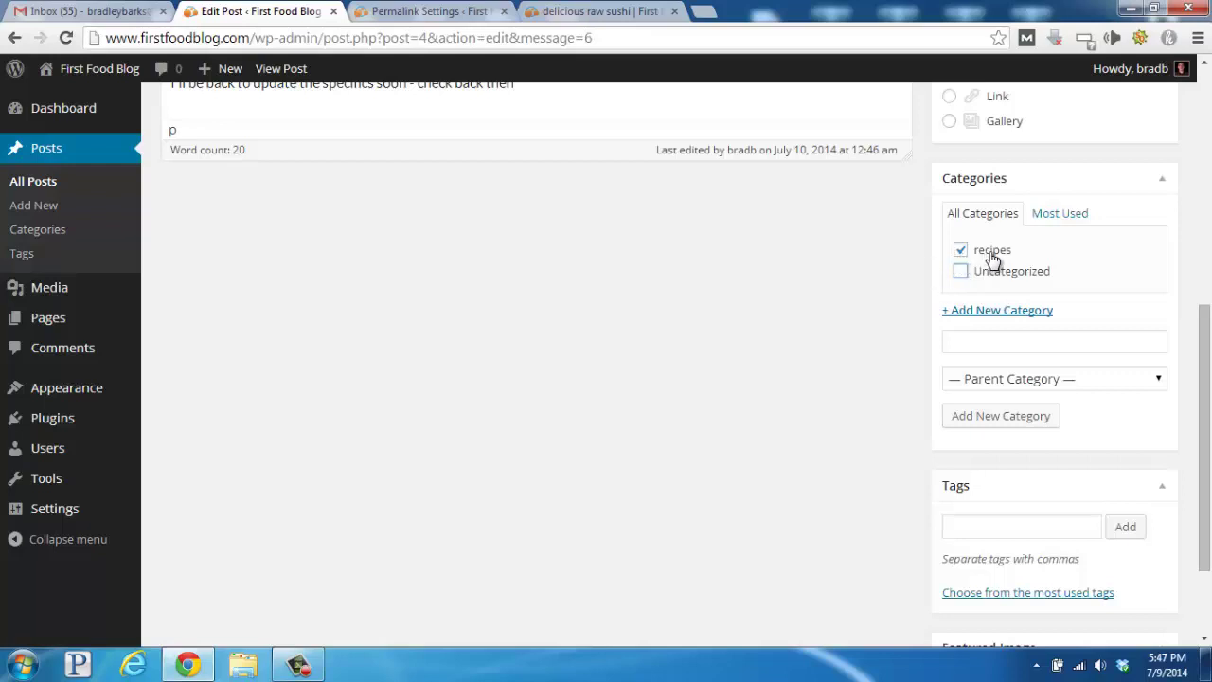
scroll(914, 374, "down", 2)
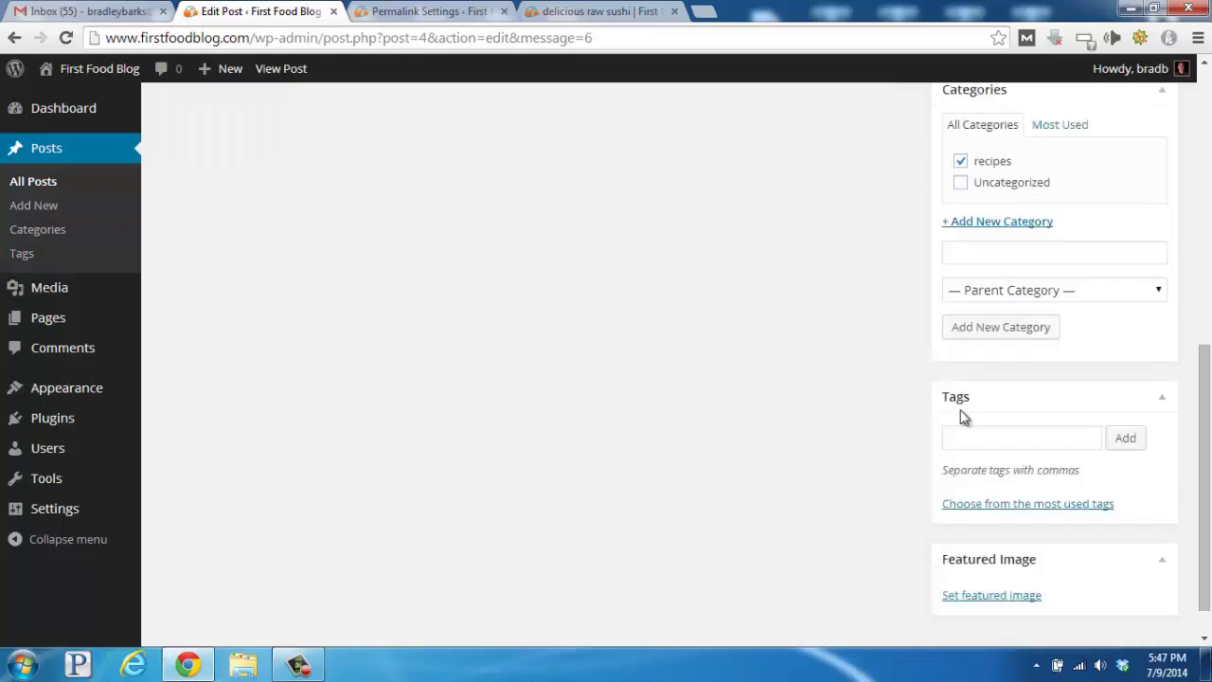
Add the tags 'sushi', 'sushi recipe' and 'family sushi recipe' to the post
left_click(997, 441)
type("sushi")
key("Return")
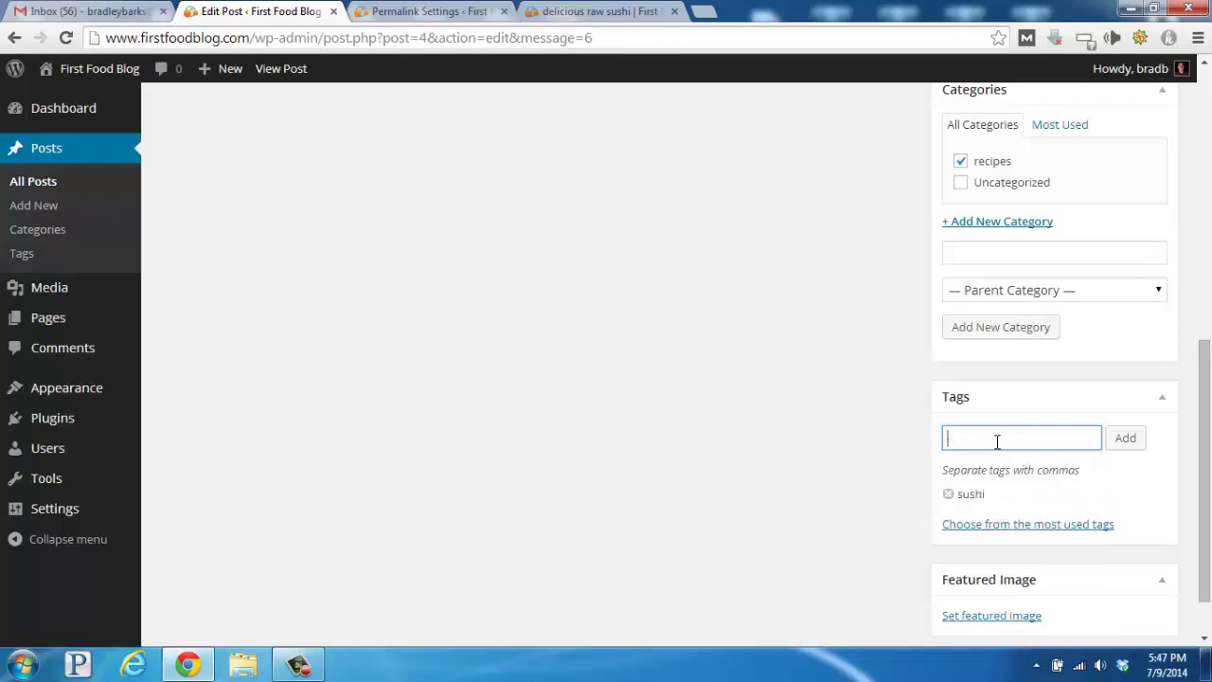
type("sushi recipe")
key("Return")
type("family sushi reci")
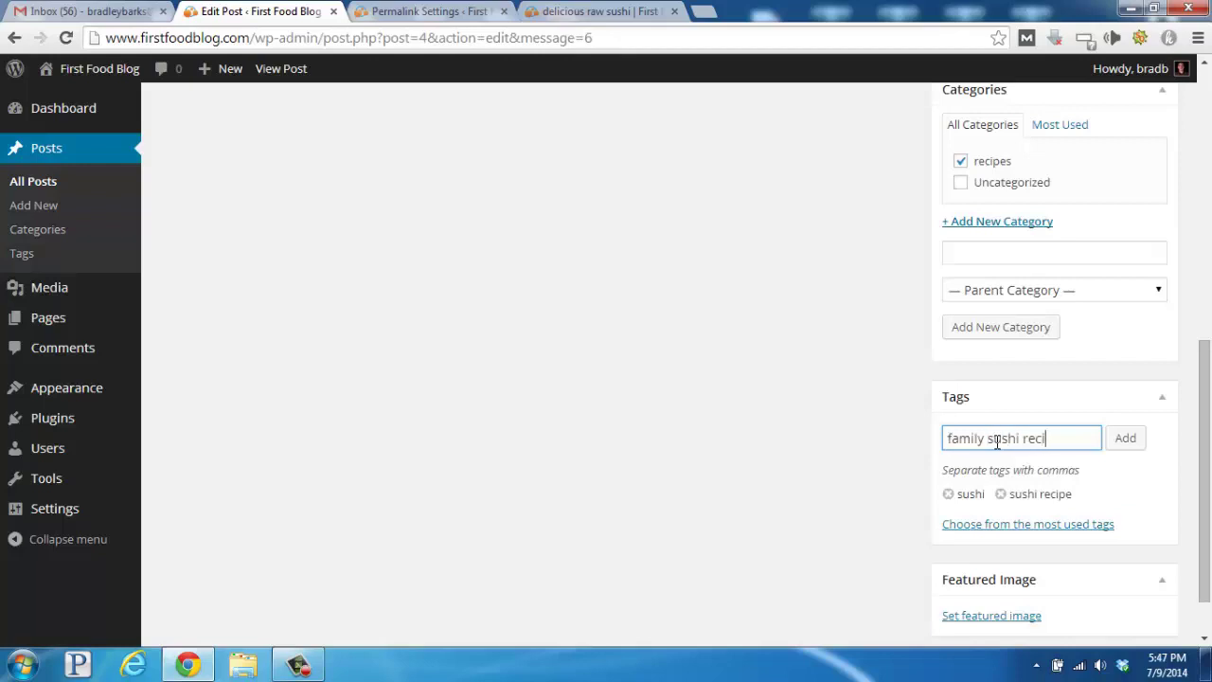
type("pe")
left_click(1125, 441)
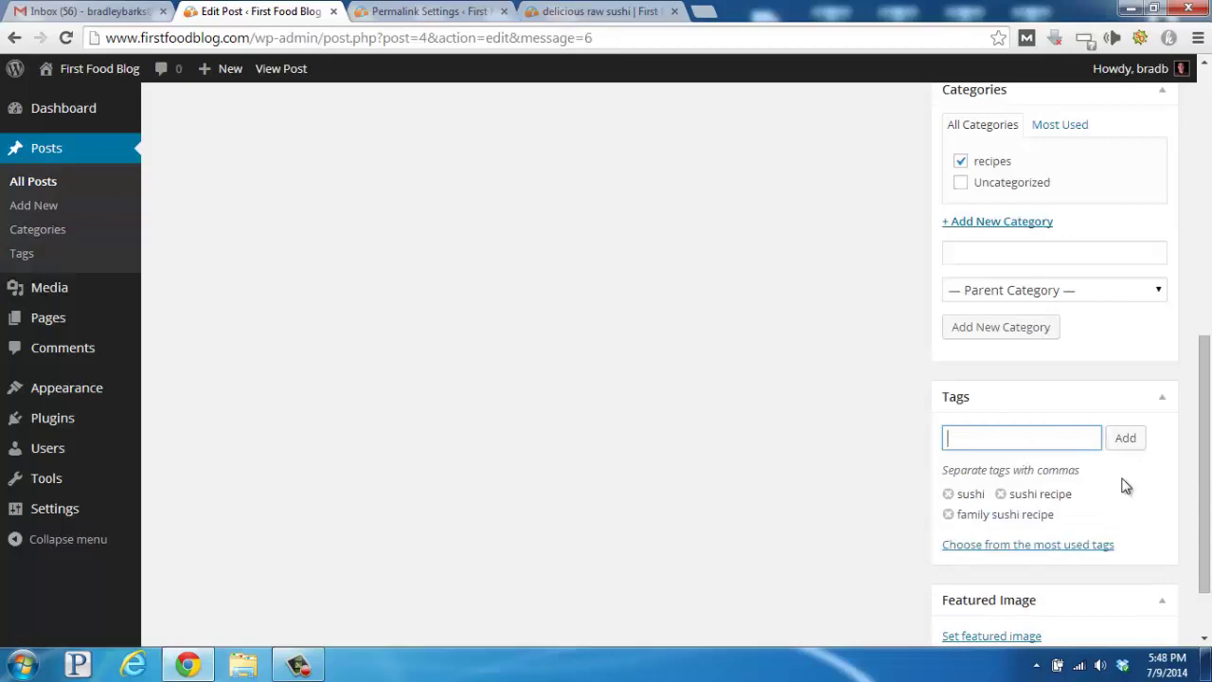
Update the post to save the new category and tags
scroll(1128, 360, "up", 5)
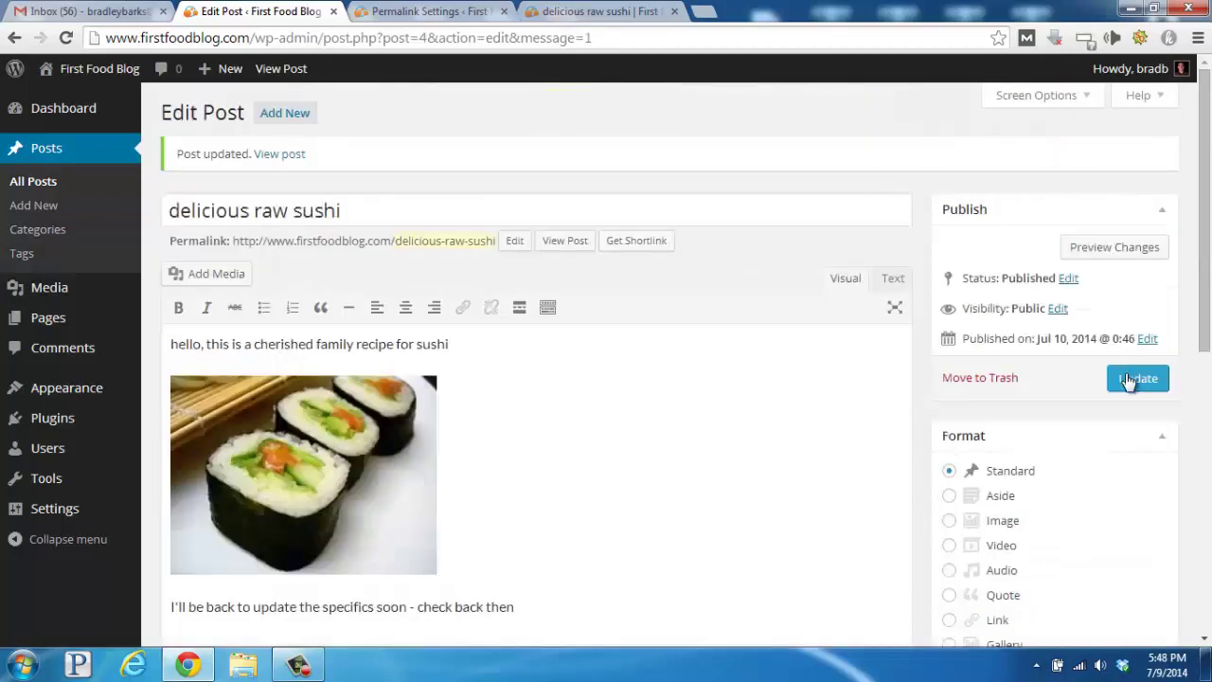
left_click(1130, 379)
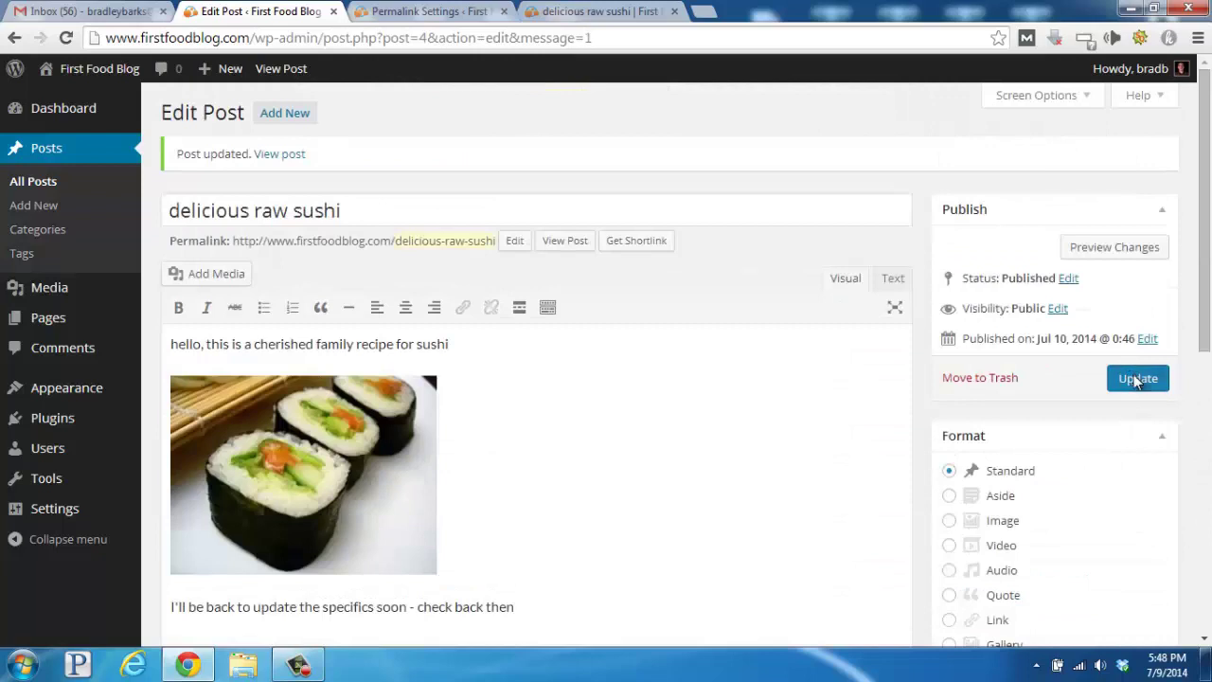
left_click(597, 13)
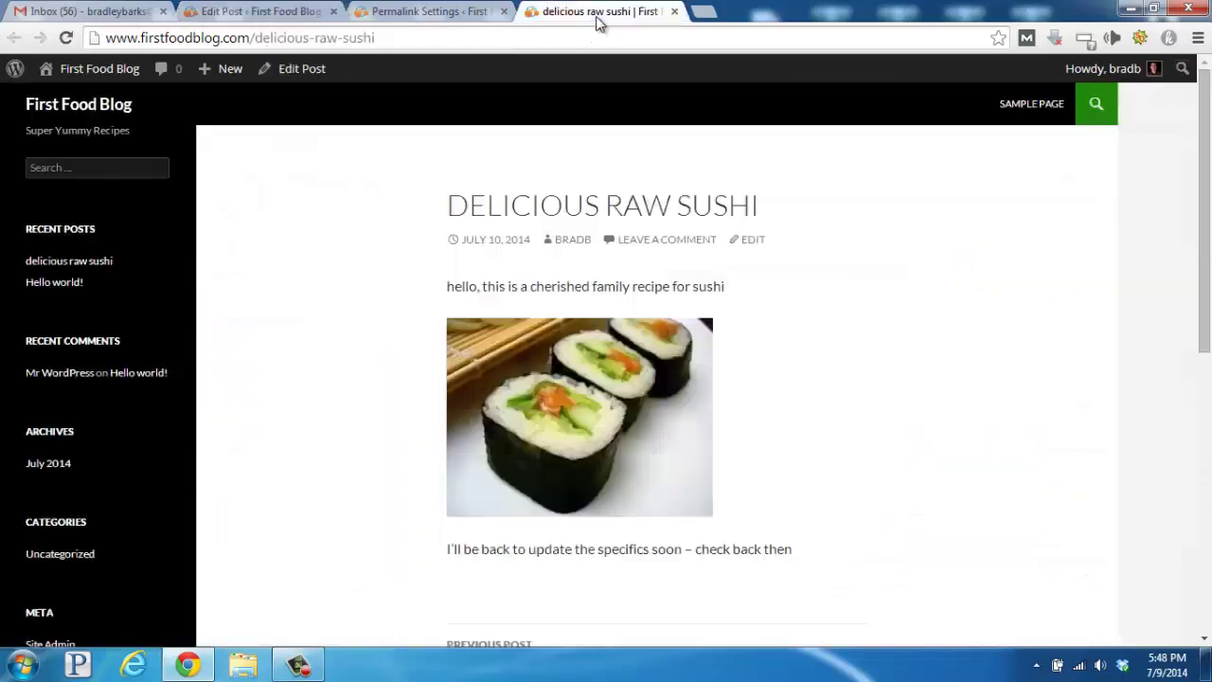
Reload the live post page and open the 'recipes' category archive from the sidebar
left_click(67, 40)
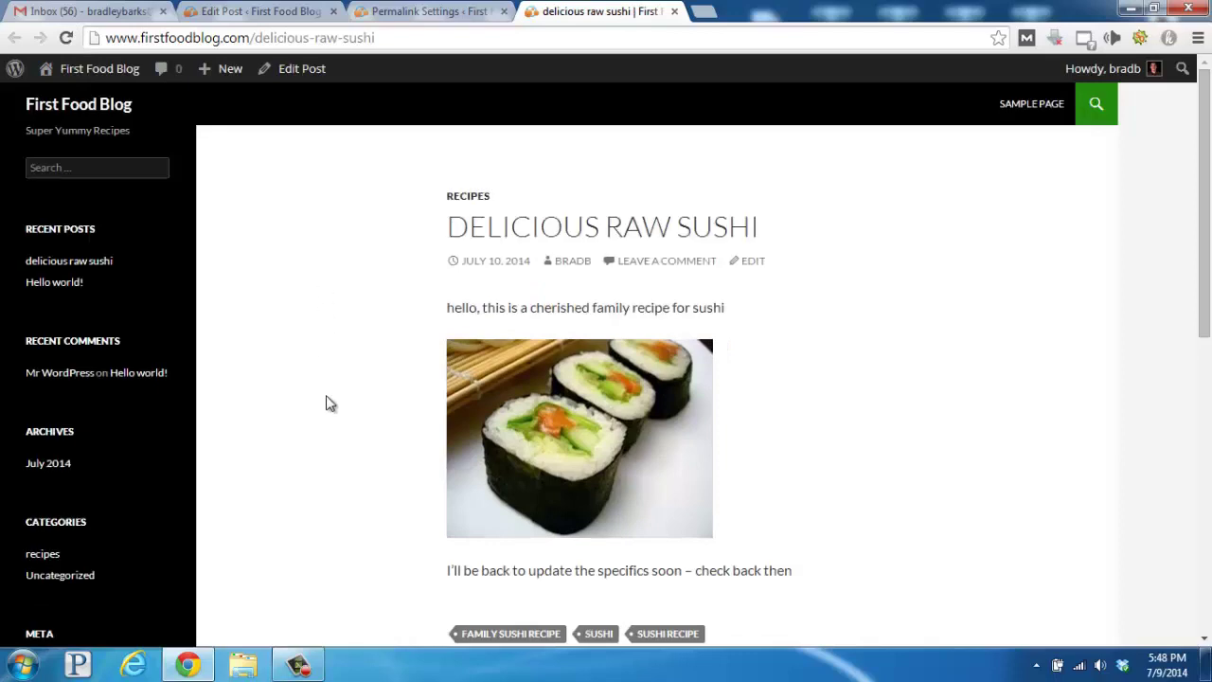
scroll(325, 404, "down", 2)
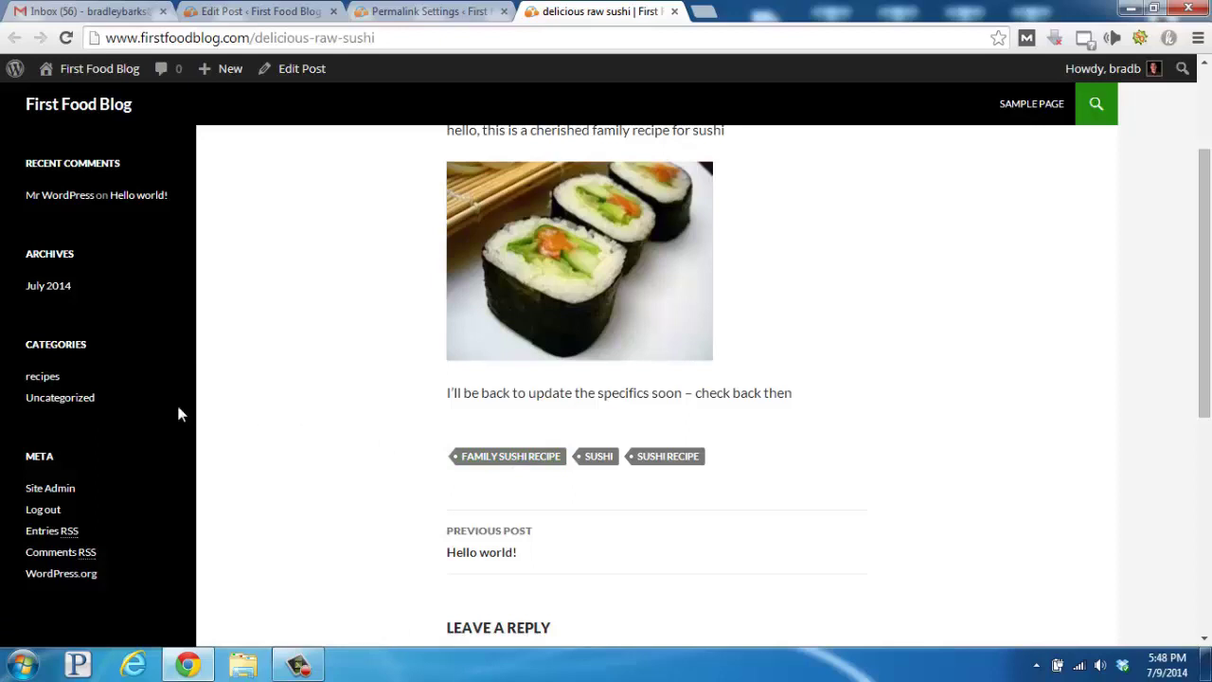
left_click(52, 379)
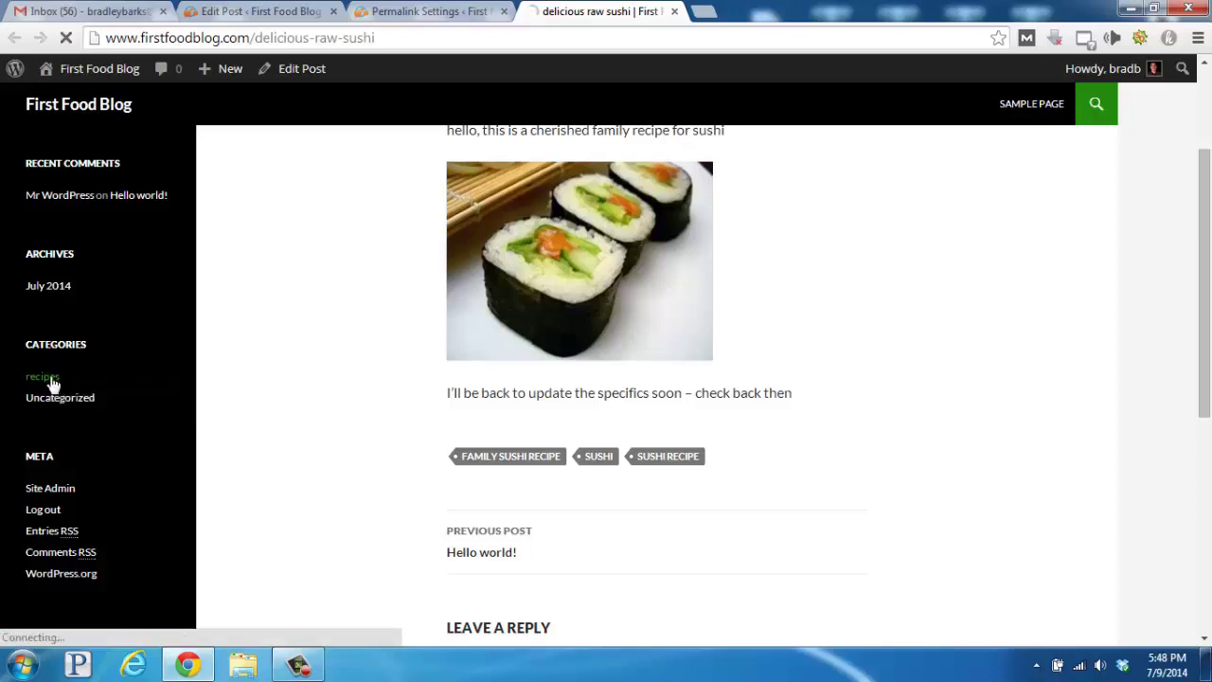